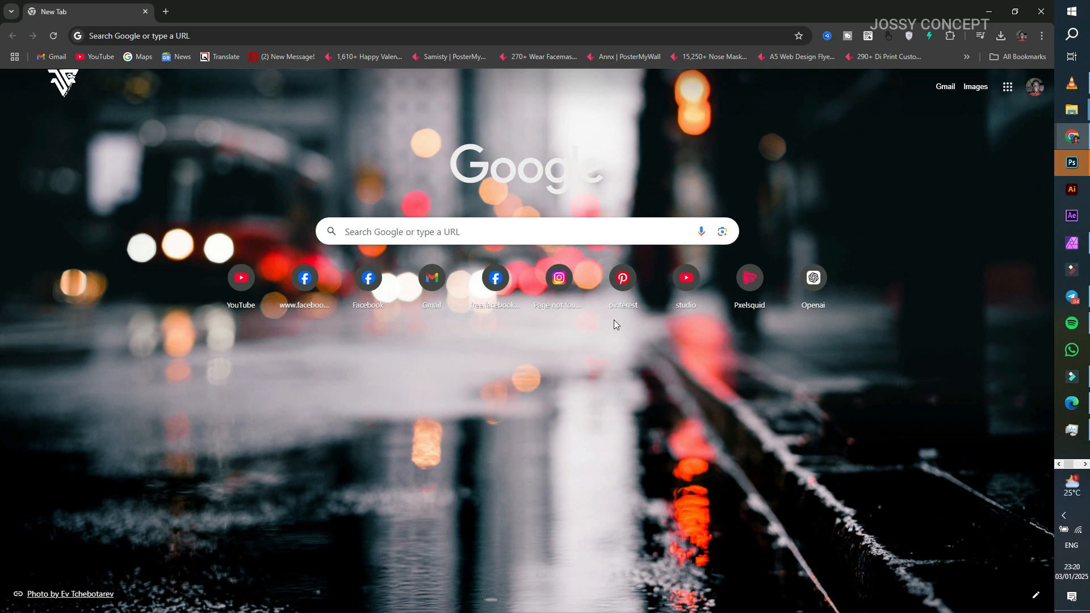
pyautogui.click(141, 37)
pyautogui.rightClick(141, 39)
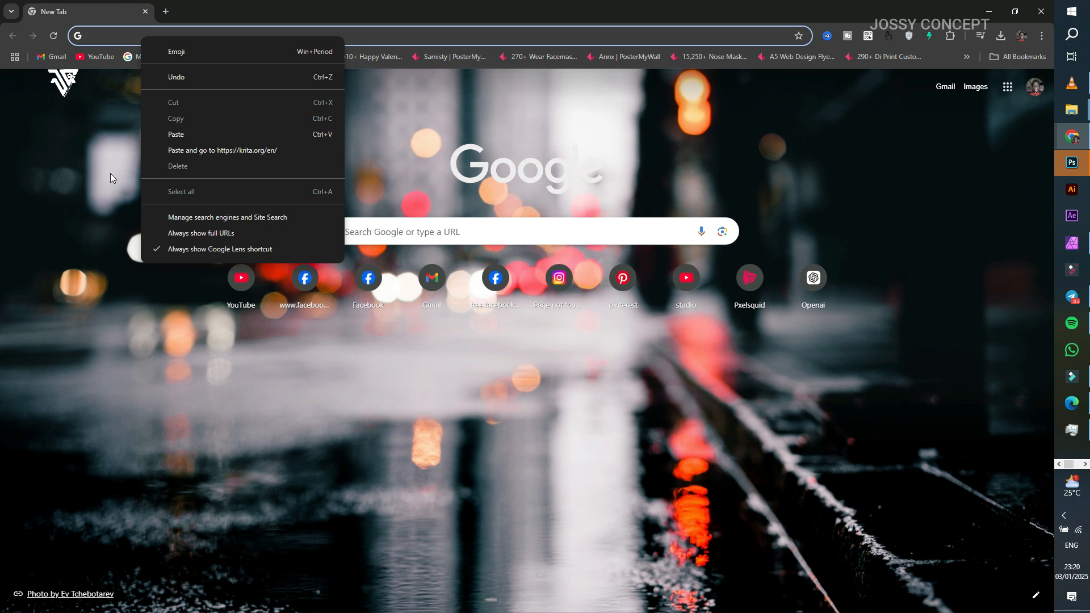
pyautogui.click(168, 150)
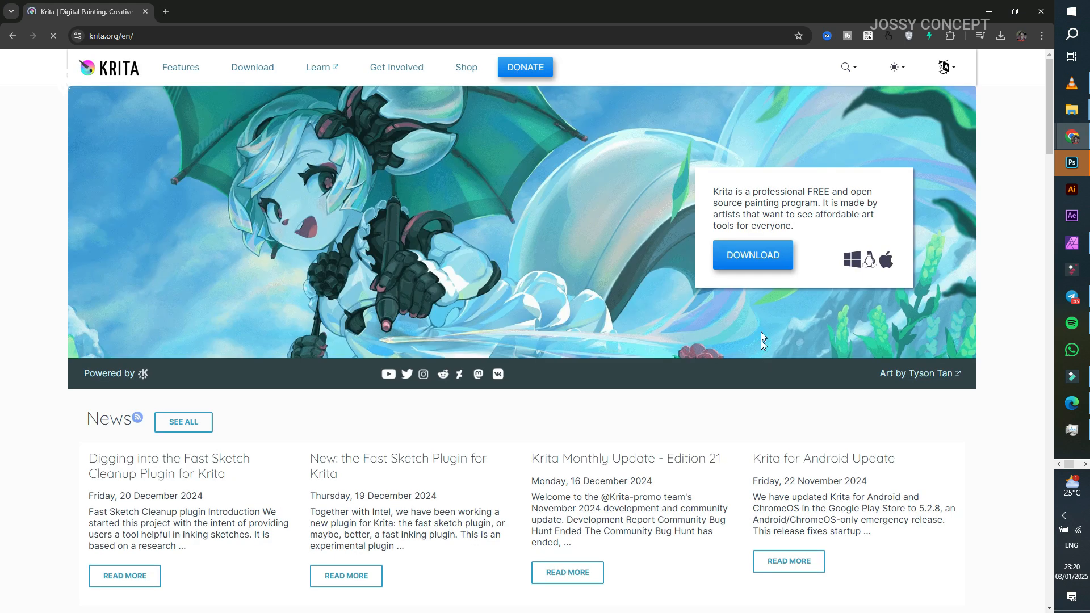
pyautogui.click(754, 259)
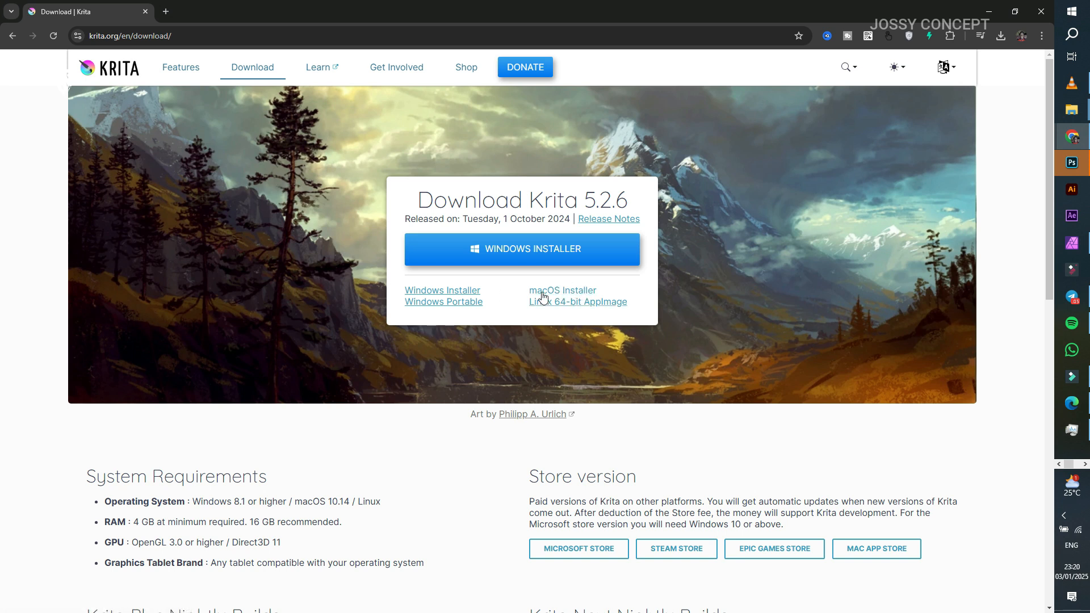
# Step: Examine Krita's system requirements for operating system, RAM, GPU and graphics tablet
pyautogui.scroll(-2, 201, 364)
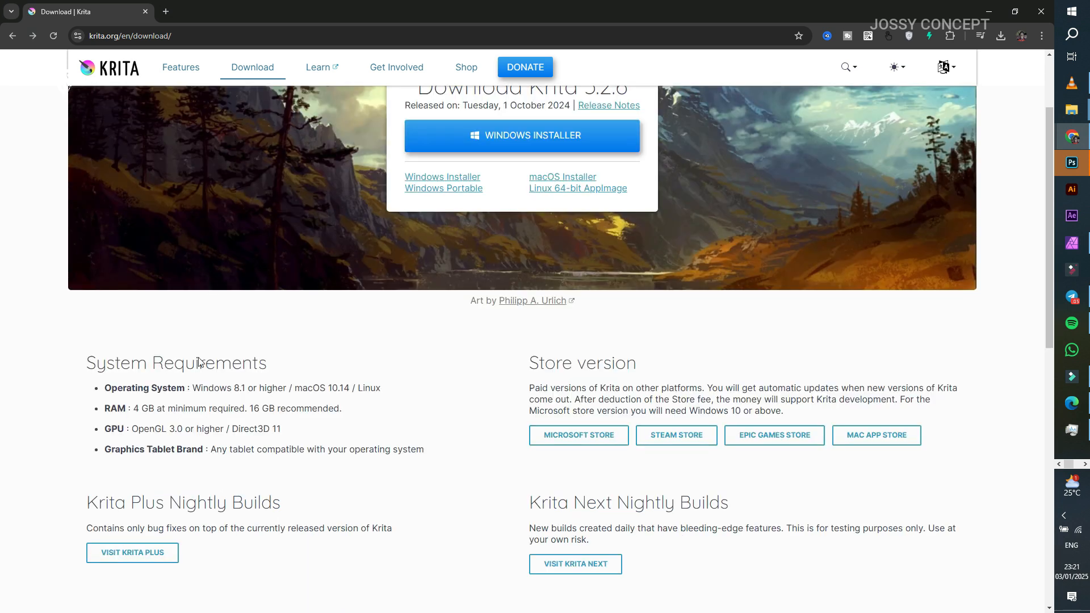
pyautogui.moveTo(203, 388); pyautogui.dragTo(304, 388)
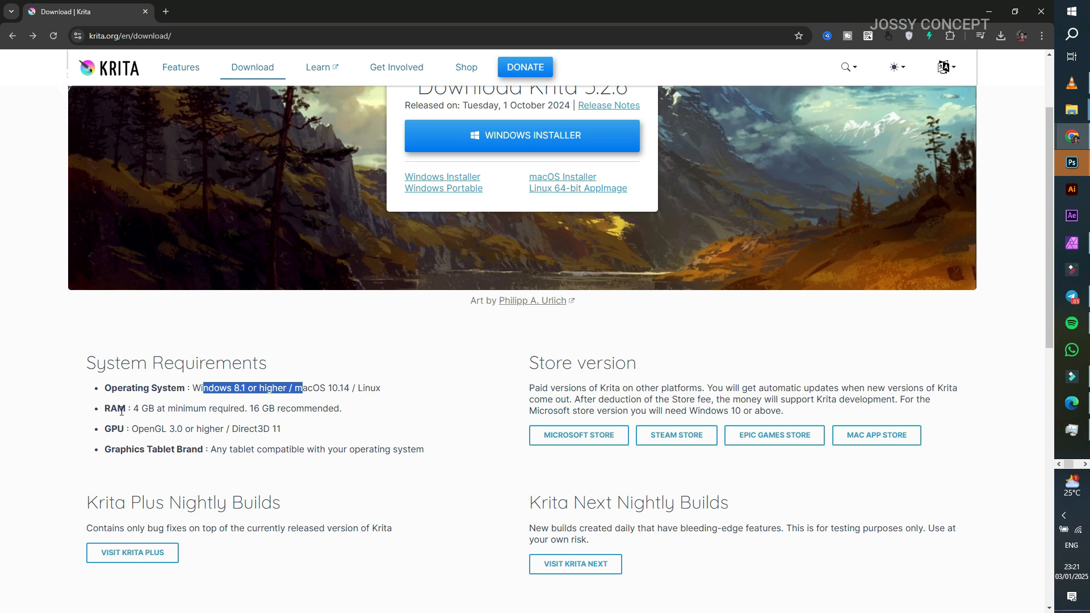
pyautogui.moveTo(133, 409); pyautogui.dragTo(250, 409)
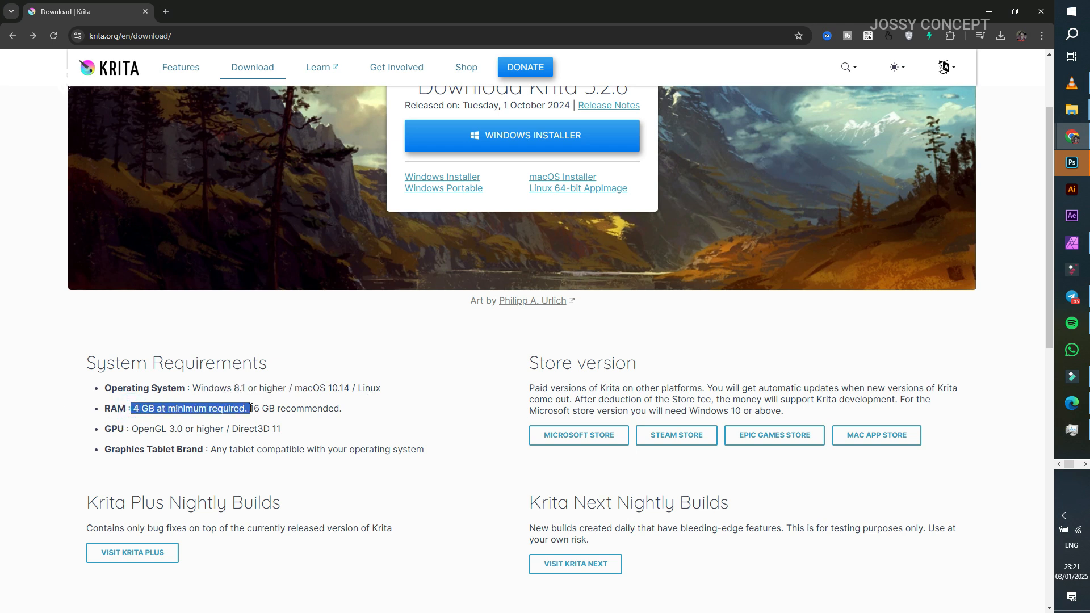
pyautogui.click(285, 410)
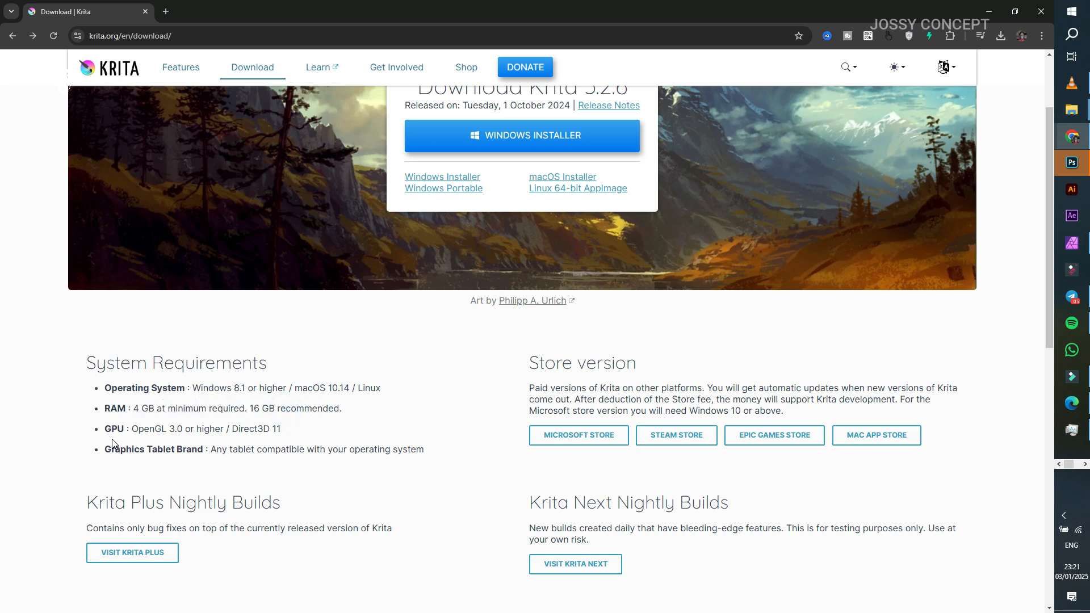
pyautogui.moveTo(127, 429); pyautogui.dragTo(192, 430)
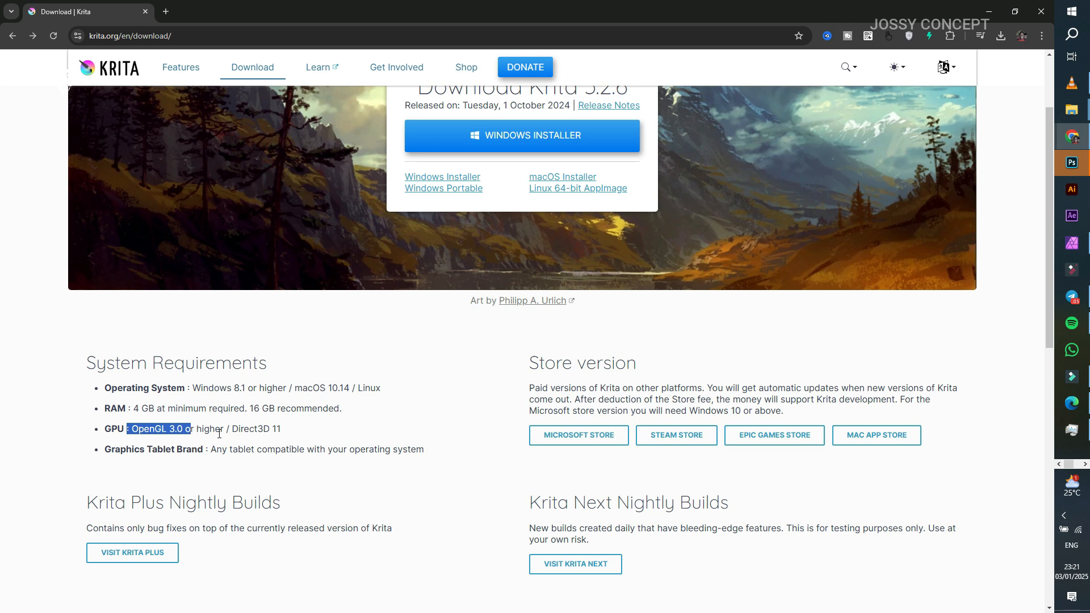
pyautogui.click(219, 433)
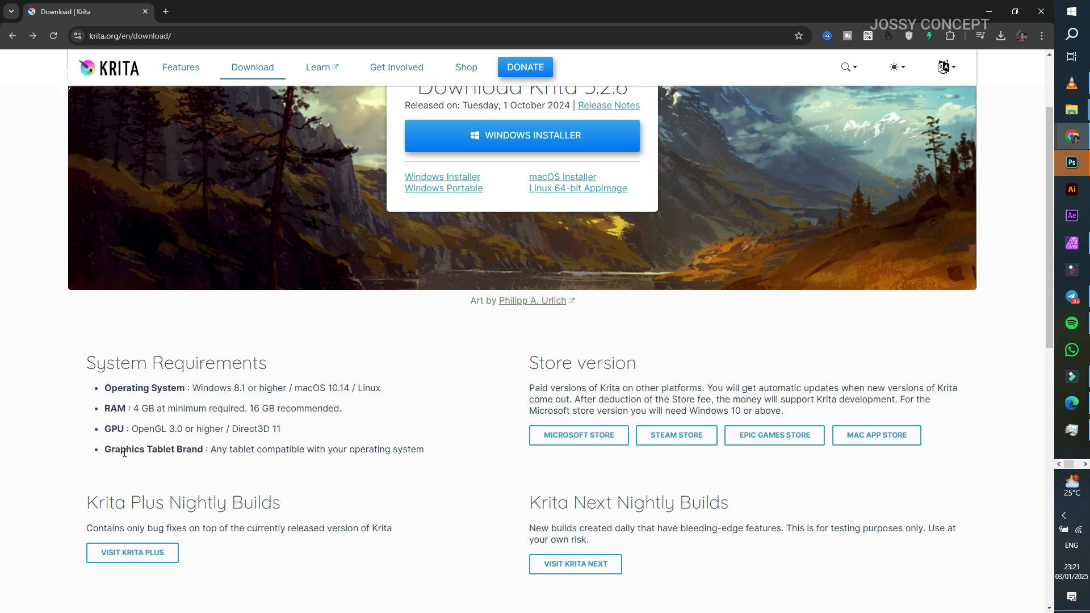
# Step: Start downloading the Krita 5.2.6 Windows Installer and pause its download
pyautogui.scroll(2, 124, 453)
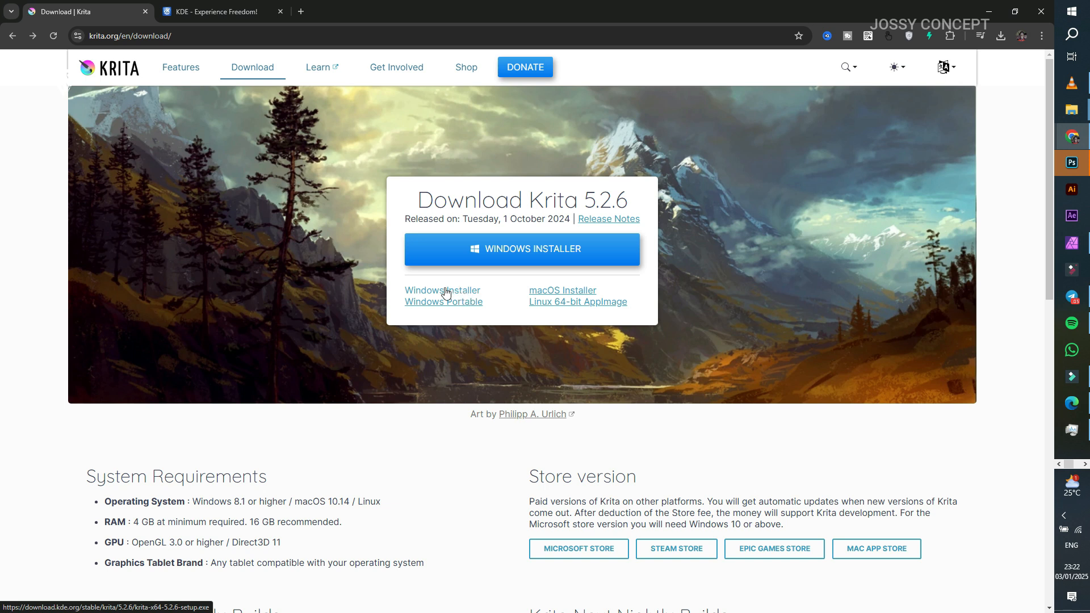
pyautogui.click(446, 291)
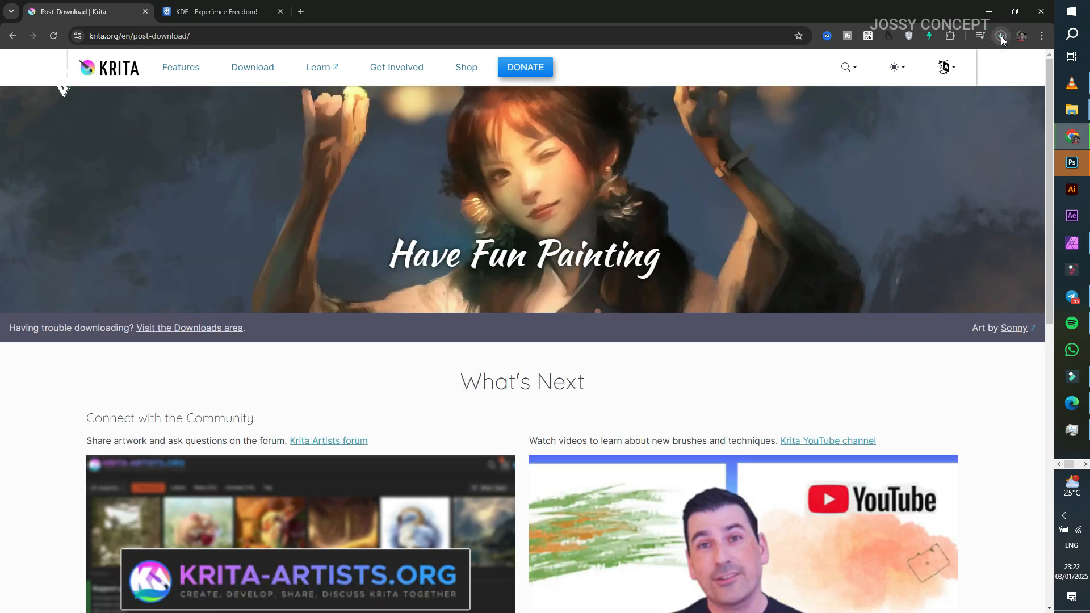
pyautogui.click(1001, 38)
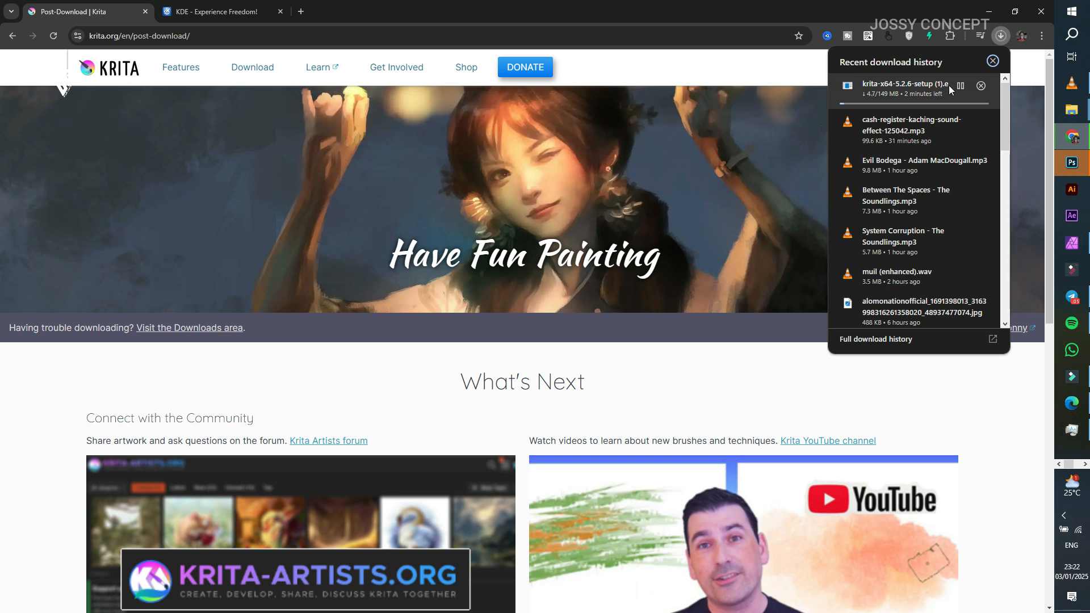
pyautogui.click(960, 85)
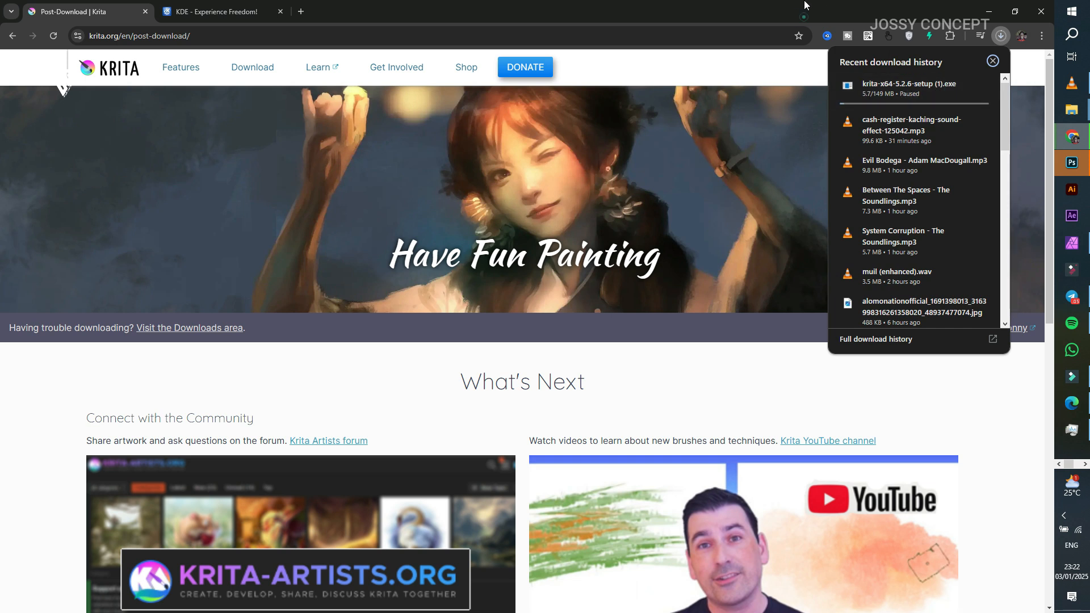
pyautogui.click(801, 17)
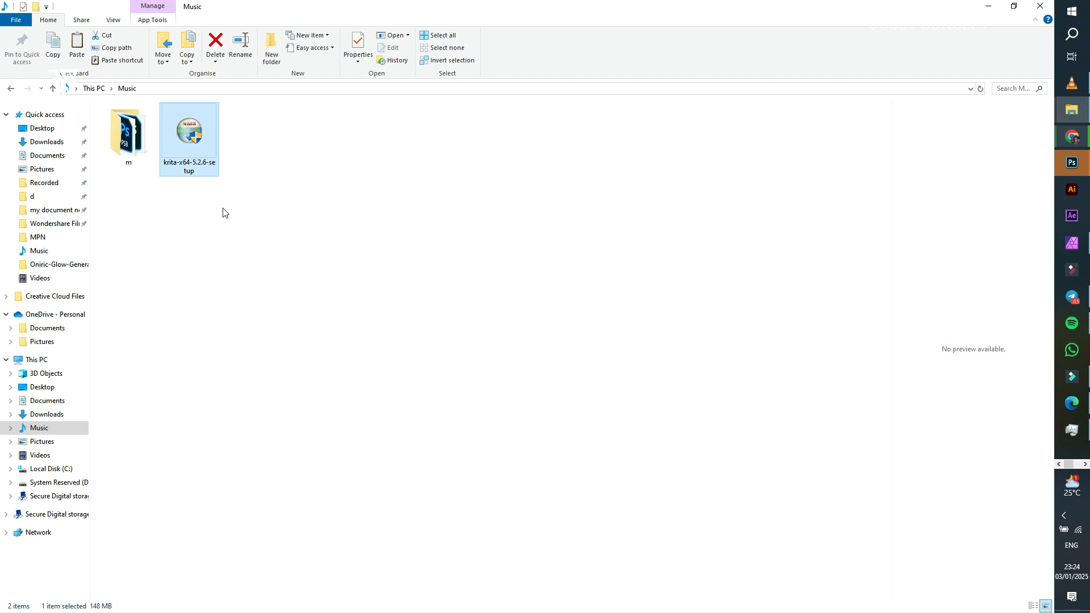
# Step: In File Explorer's Music folder, try to run krita-x64-5.2.6-setup as administrator with English as the setup language
pyautogui.rightClick(174, 125)
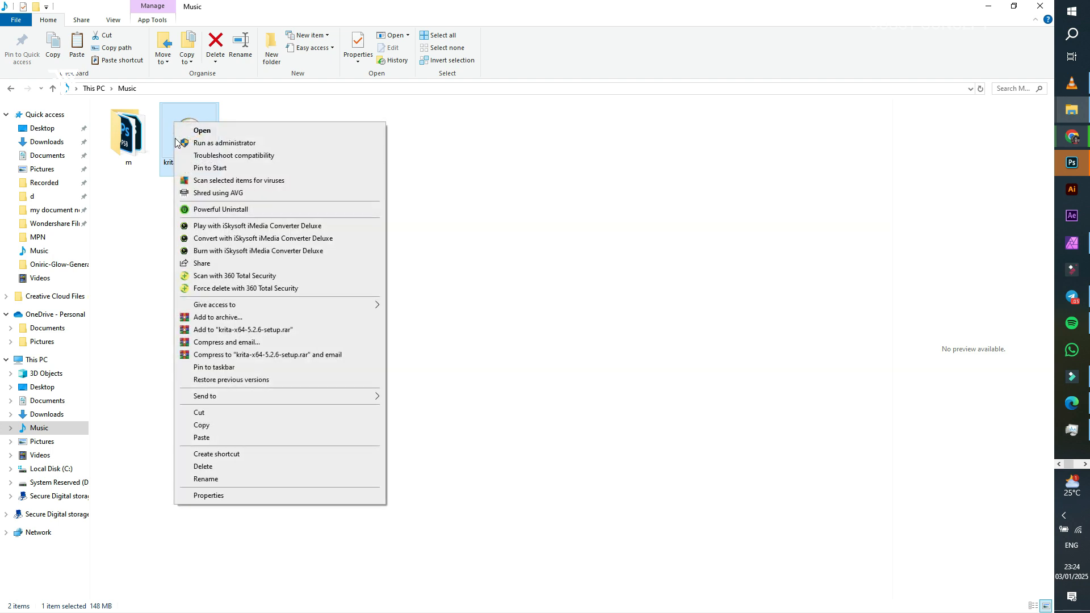
pyautogui.click(210, 142)
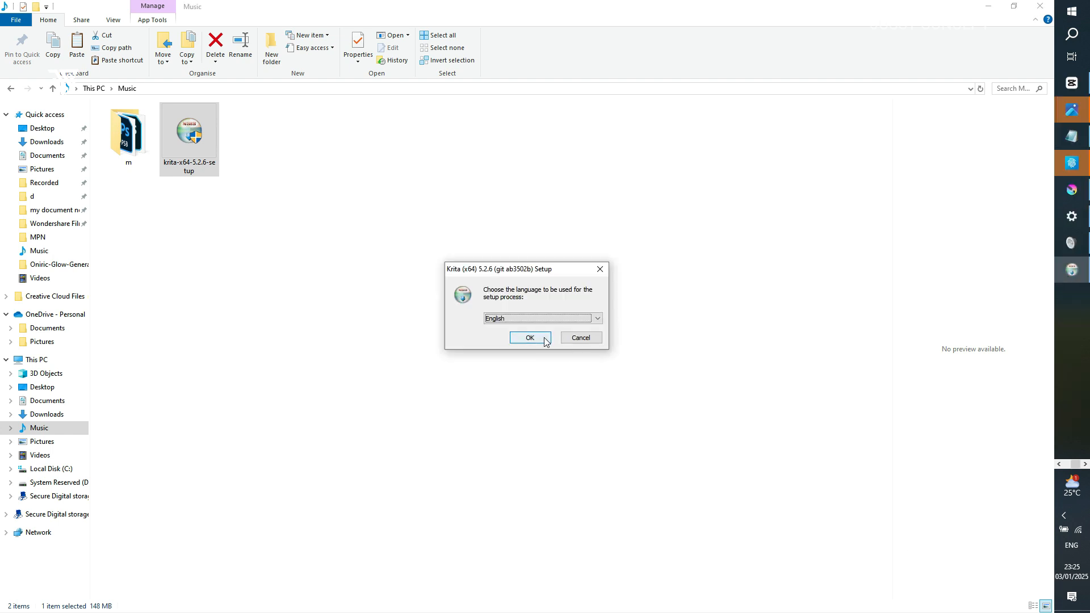
pyautogui.click(544, 339)
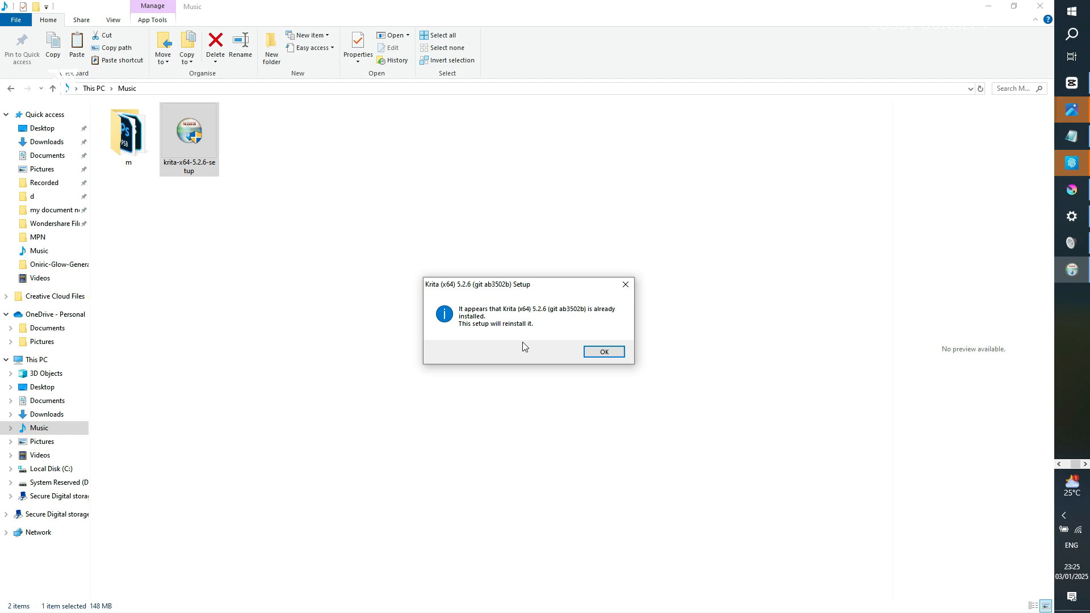
pyautogui.press('Return')
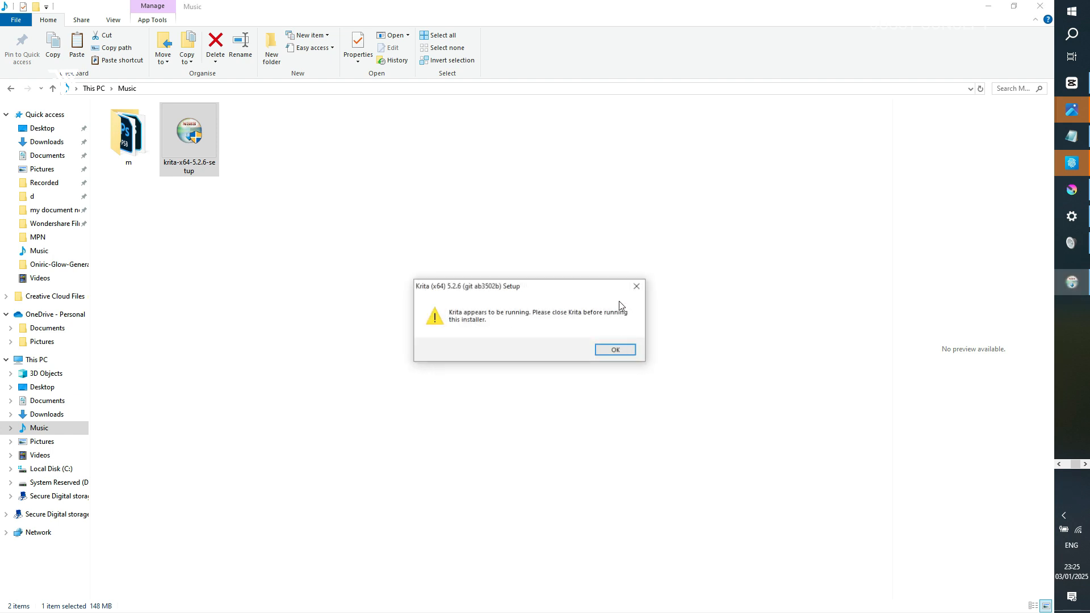
pyautogui.click(636, 286)
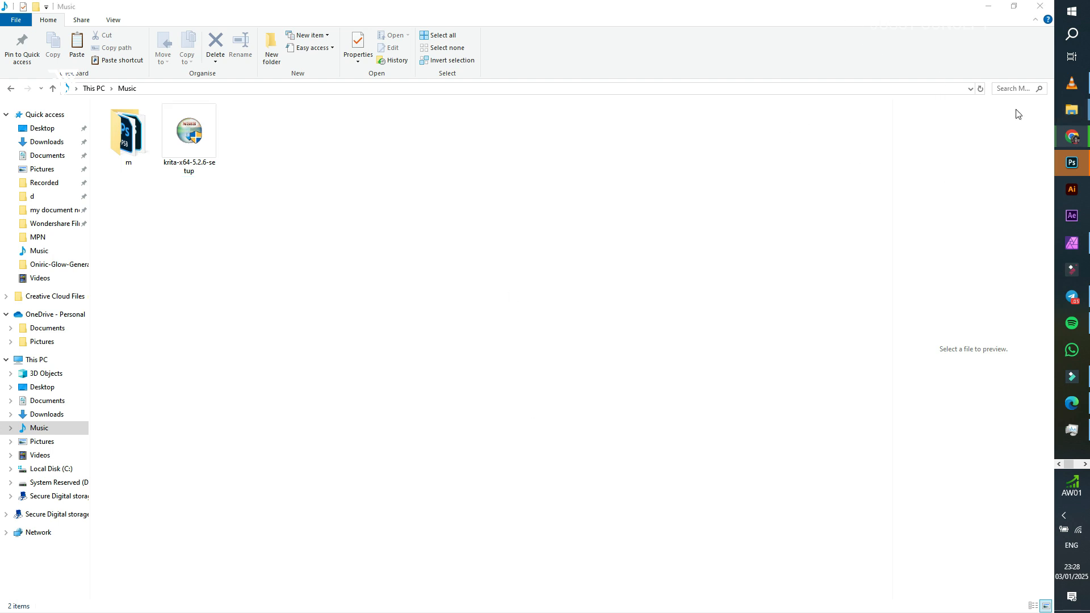
# Step: Switch to Chrome and download krita_ai_diffusion-1.29.0.zip from the latest release of the Acly/krita-ai-diffusion GitHub repository, checking it in the download history
pyautogui.click(1071, 151)
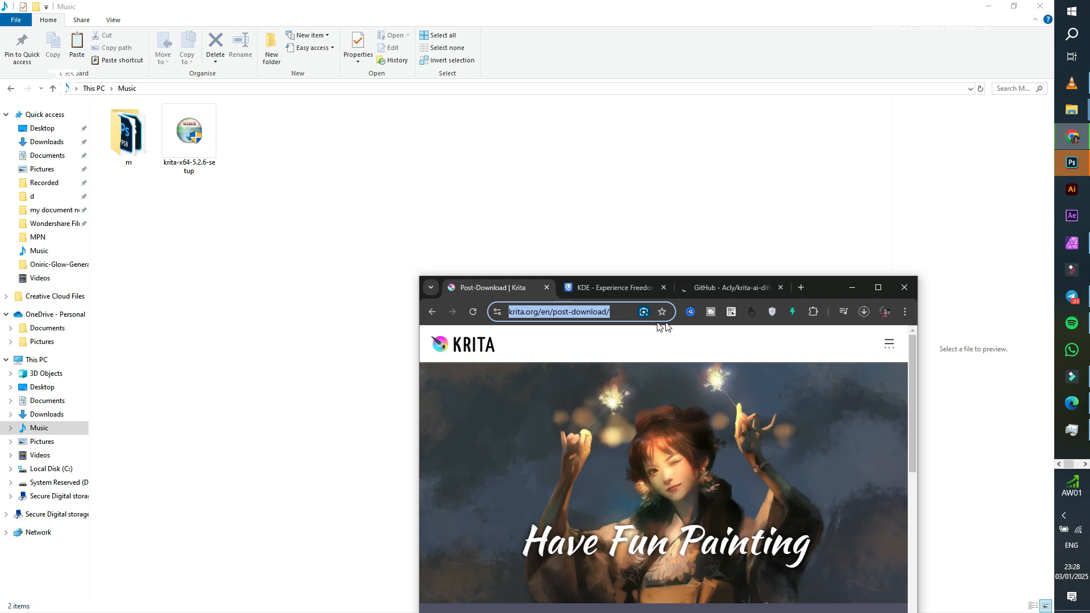
pyautogui.click(746, 288)
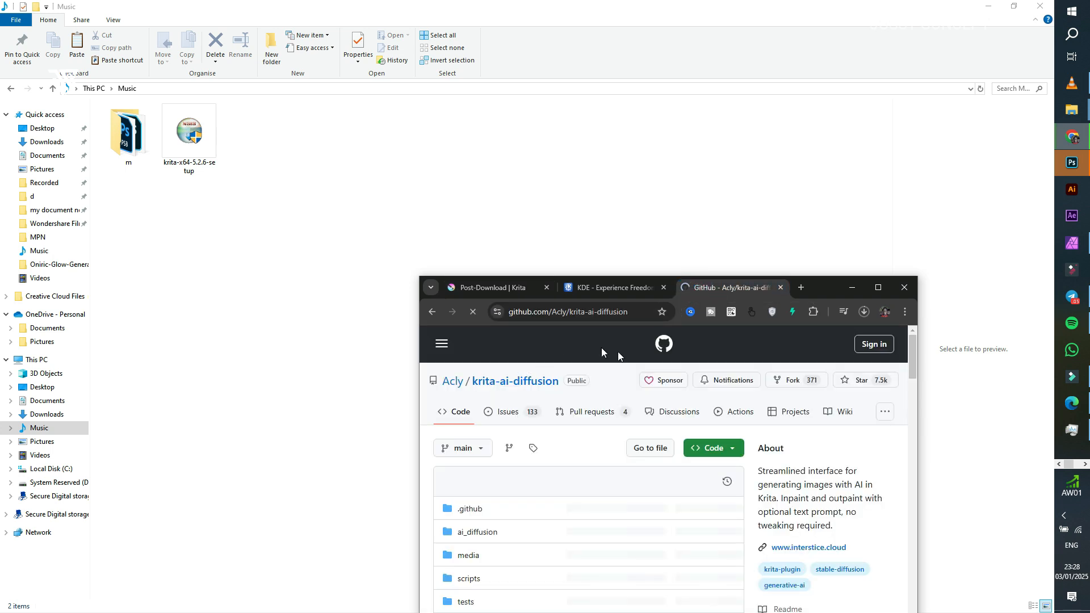
pyautogui.moveTo(814, 285); pyautogui.dragTo(620, 5)
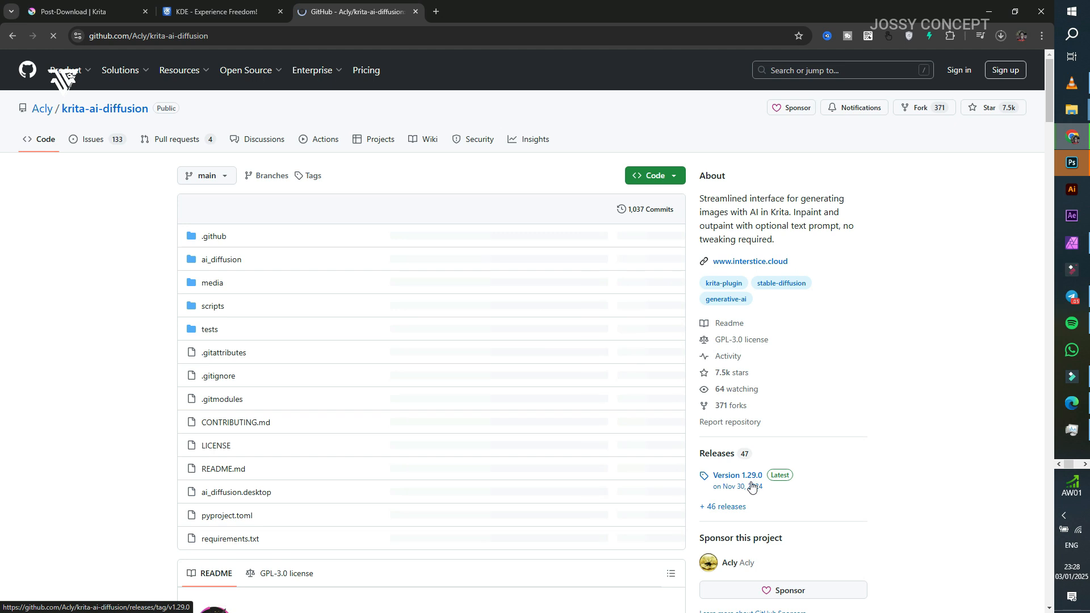
pyautogui.click(782, 480)
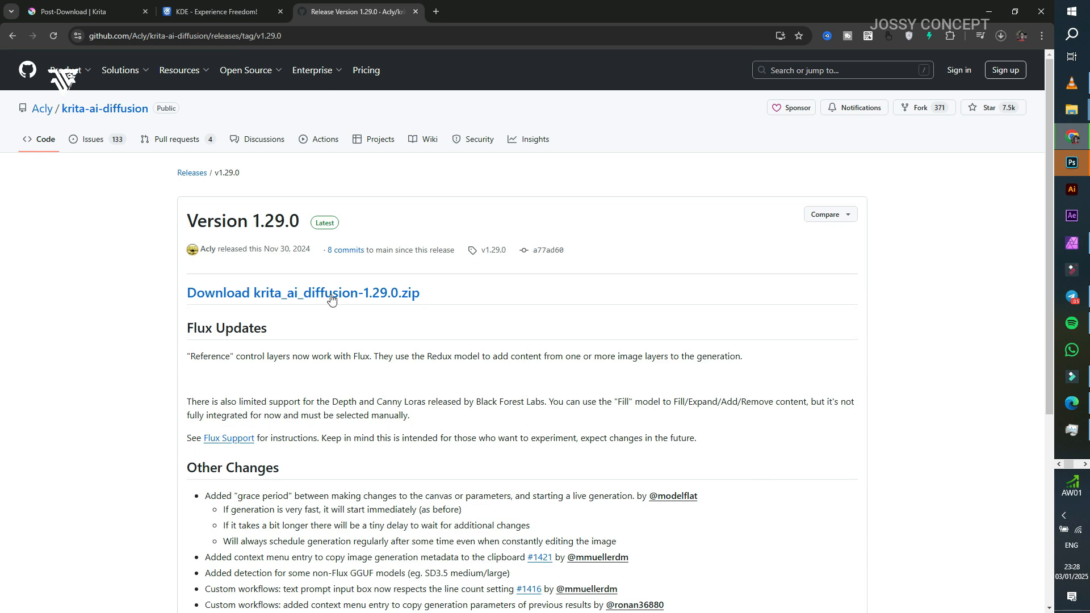
pyautogui.click(332, 299)
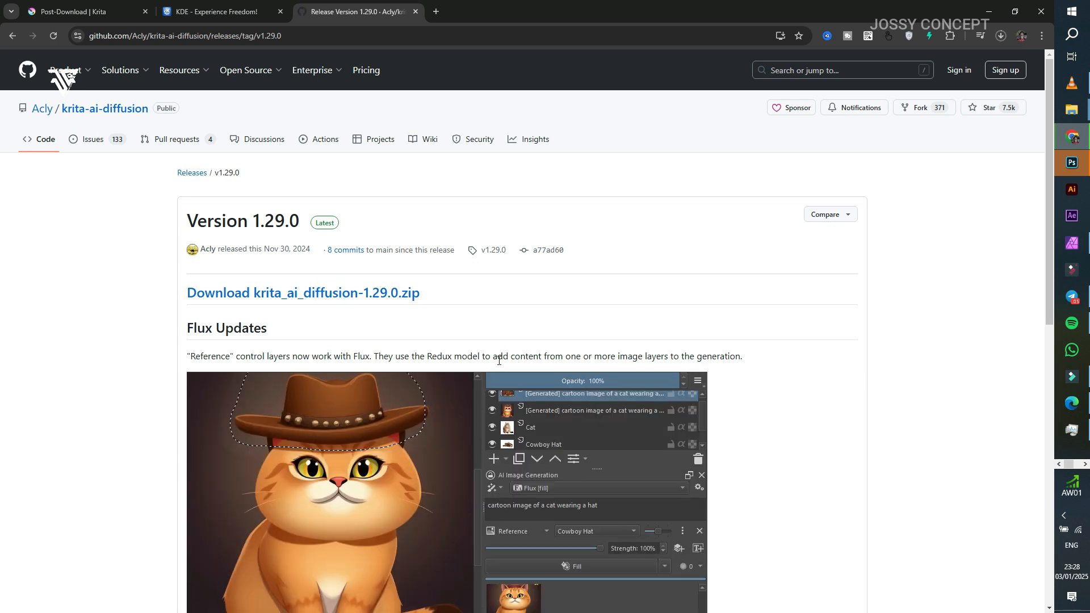
pyautogui.click(1003, 36)
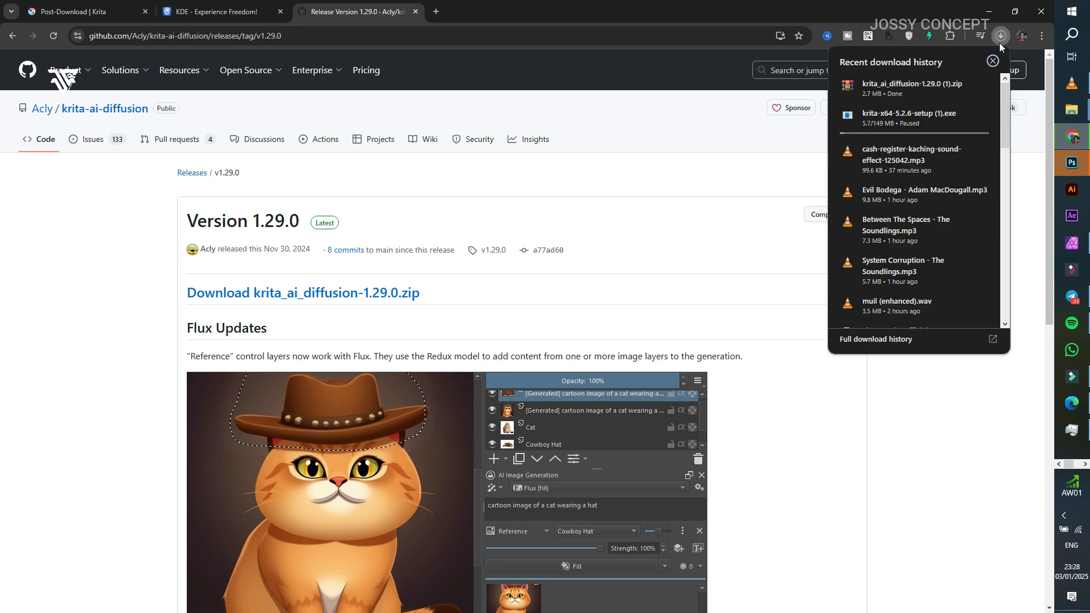
pyautogui.moveTo(956, 91)
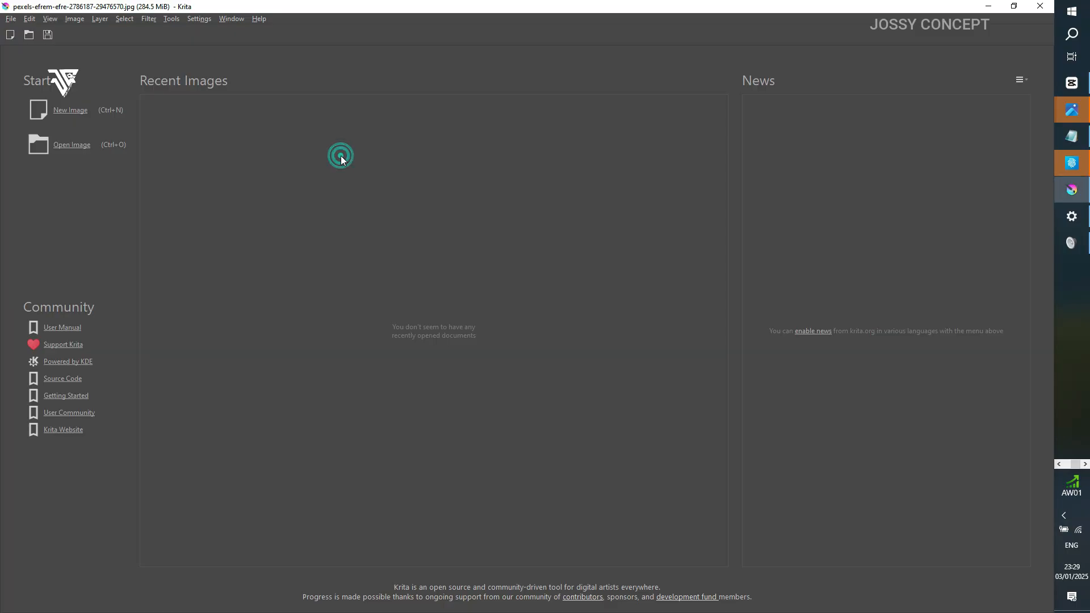
# Step: In Krita, import the Python plugin from the krita_ai_diffusion zip file in the Music folder
pyautogui.click(203, 20)
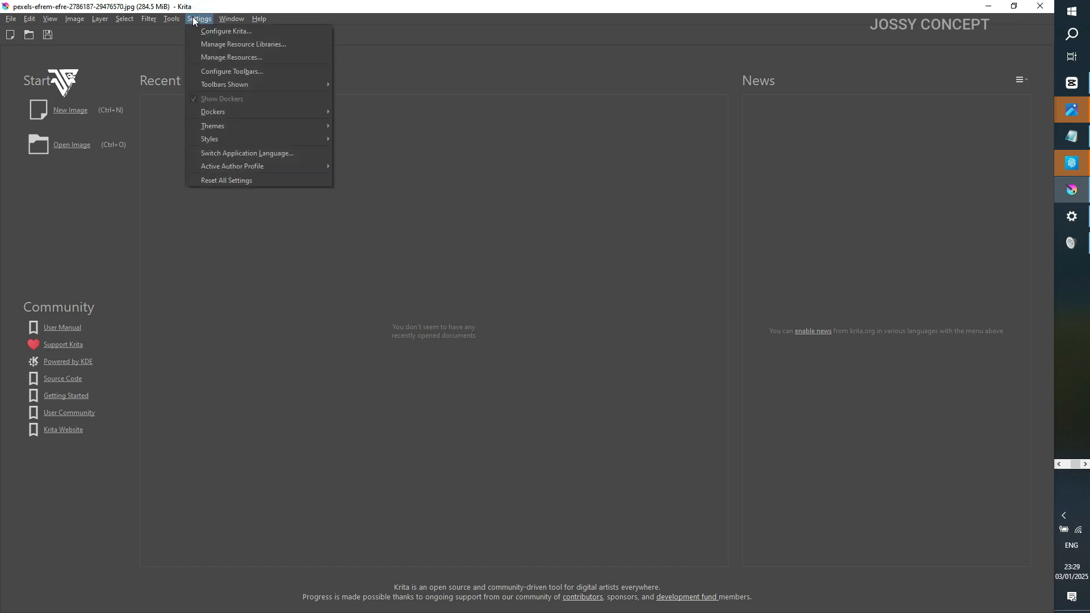
pyautogui.moveTo(185, 34)
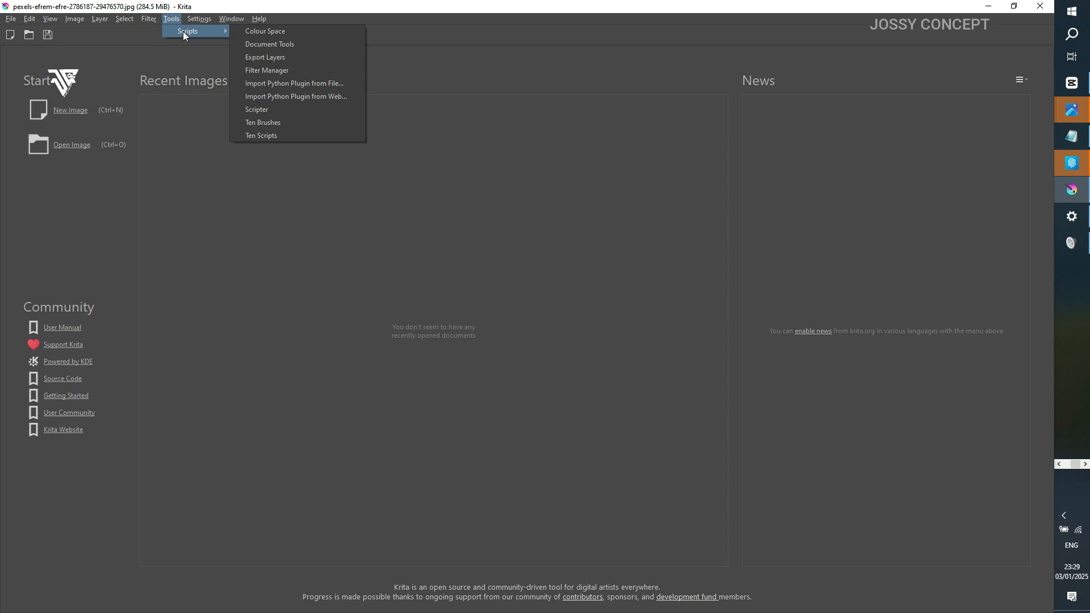
pyautogui.click(328, 87)
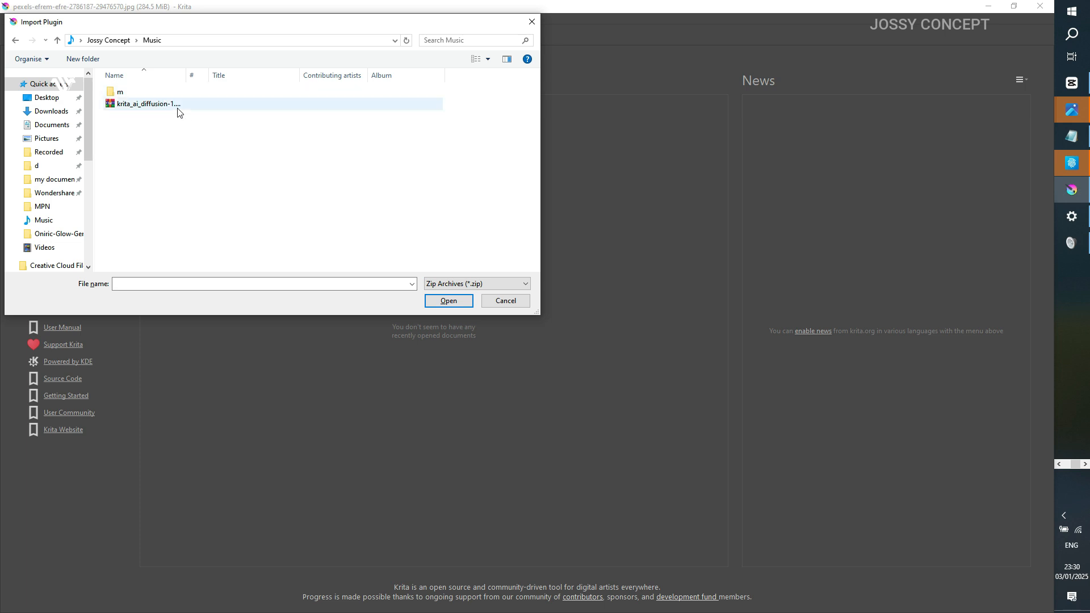
pyautogui.click(179, 107)
pyautogui.click(449, 301)
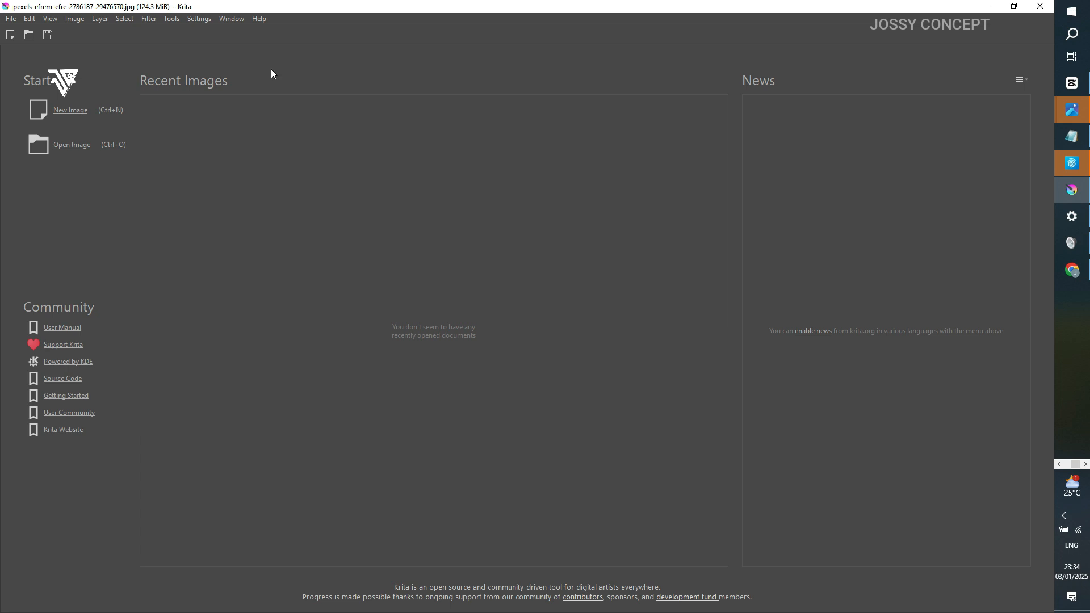
pyautogui.click(10, 19)
pyautogui.click(20, 42)
pyautogui.click(281, 113)
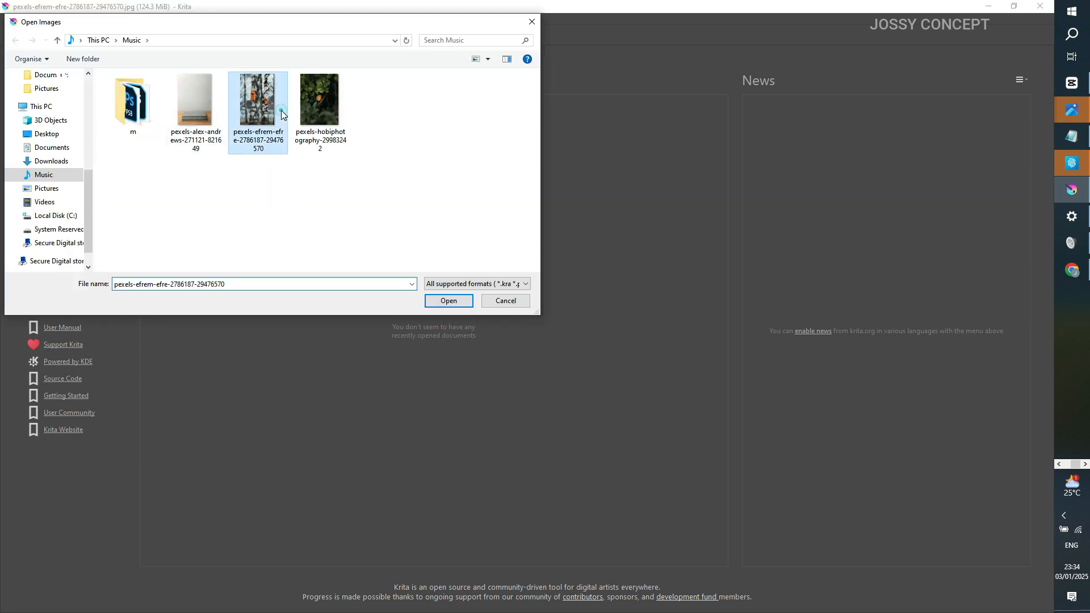
pyautogui.doubleClick(281, 111)
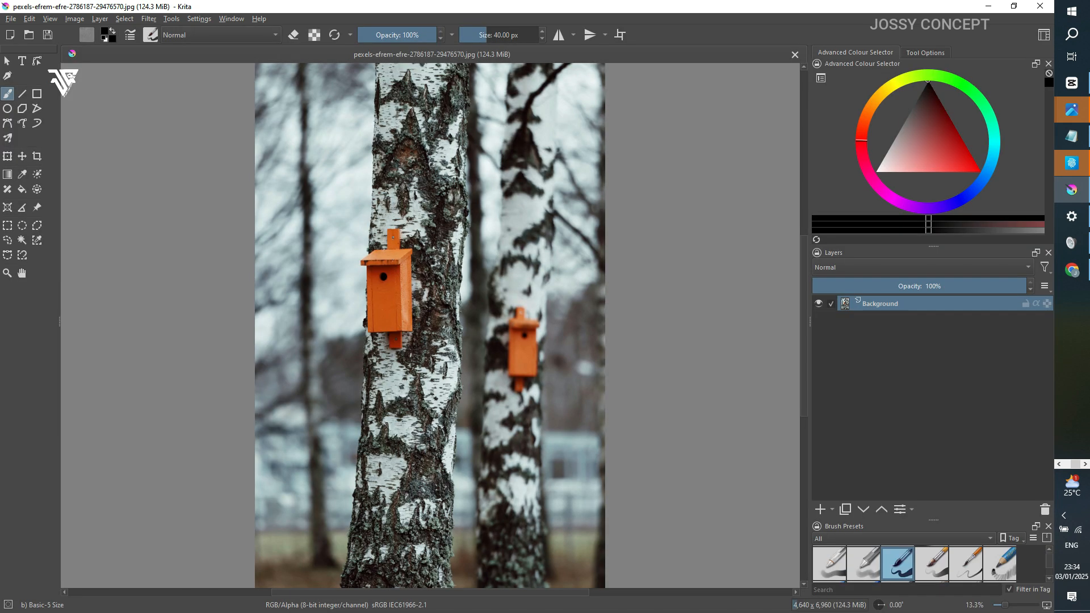
# Step: Show the AI Image Generation docker and open its configuration
pyautogui.click(233, 20)
pyautogui.click(197, 19)
pyautogui.click(196, 21)
pyautogui.moveTo(272, 111)
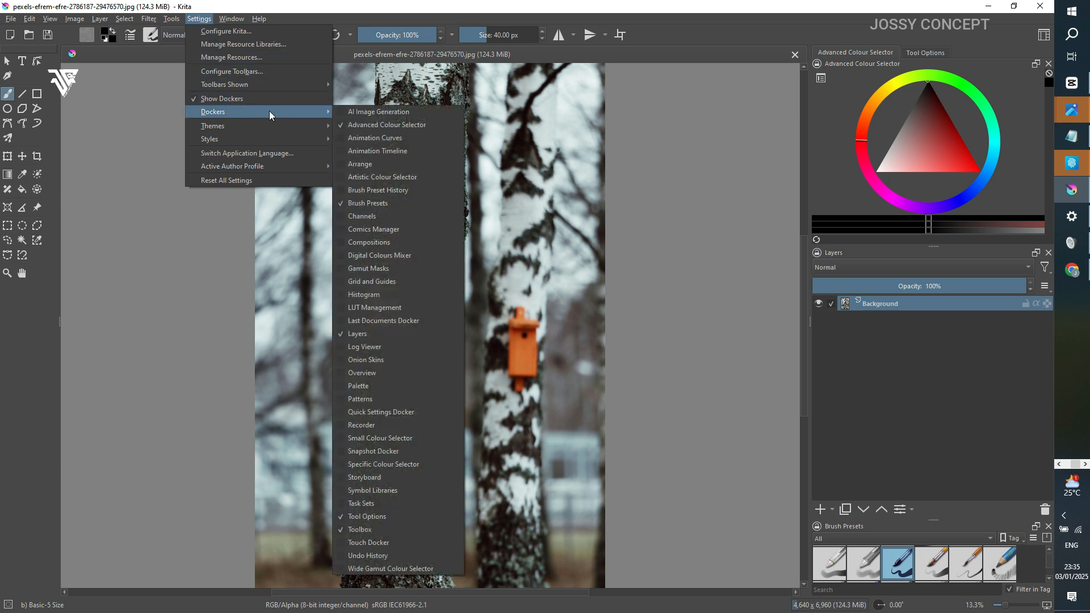
pyautogui.click(369, 114)
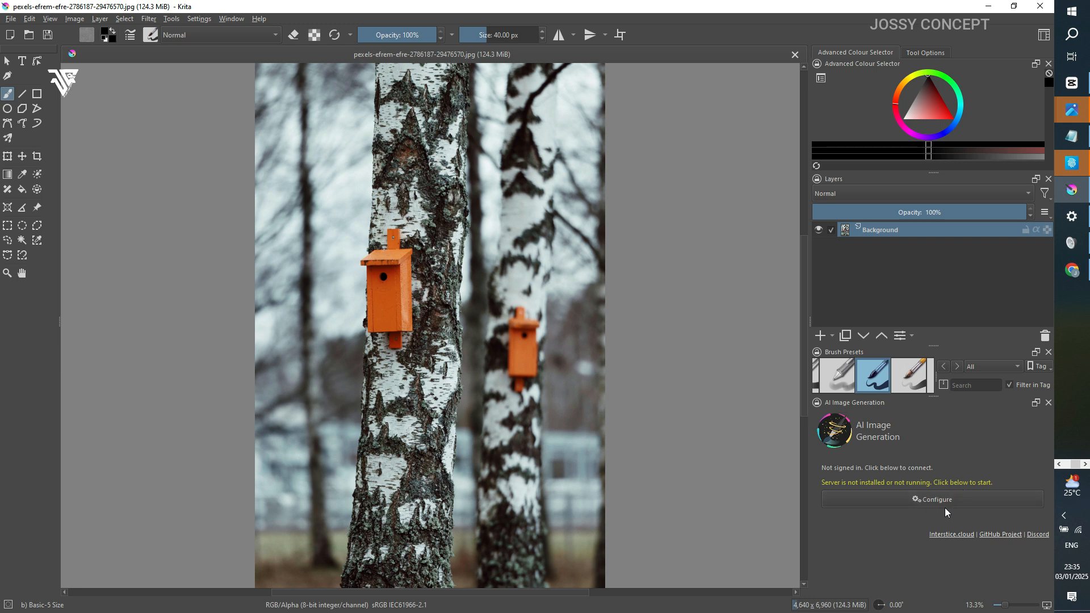
pyautogui.click(971, 505)
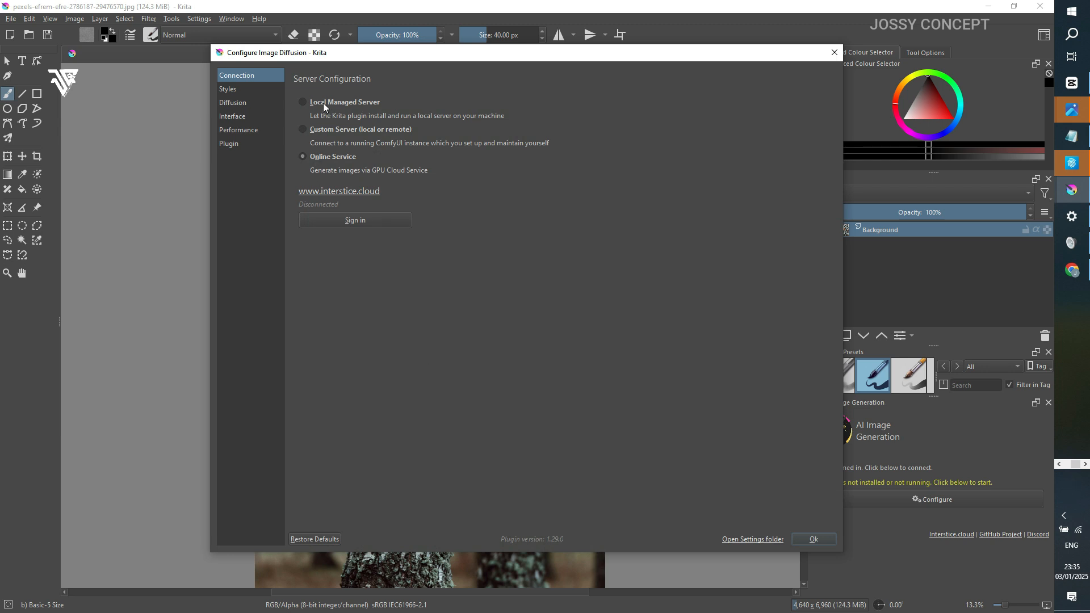
# Step: Show the Local Managed Server option and look through its installable workloads, checkpoints, upscalers and control extensions
pyautogui.click(324, 105)
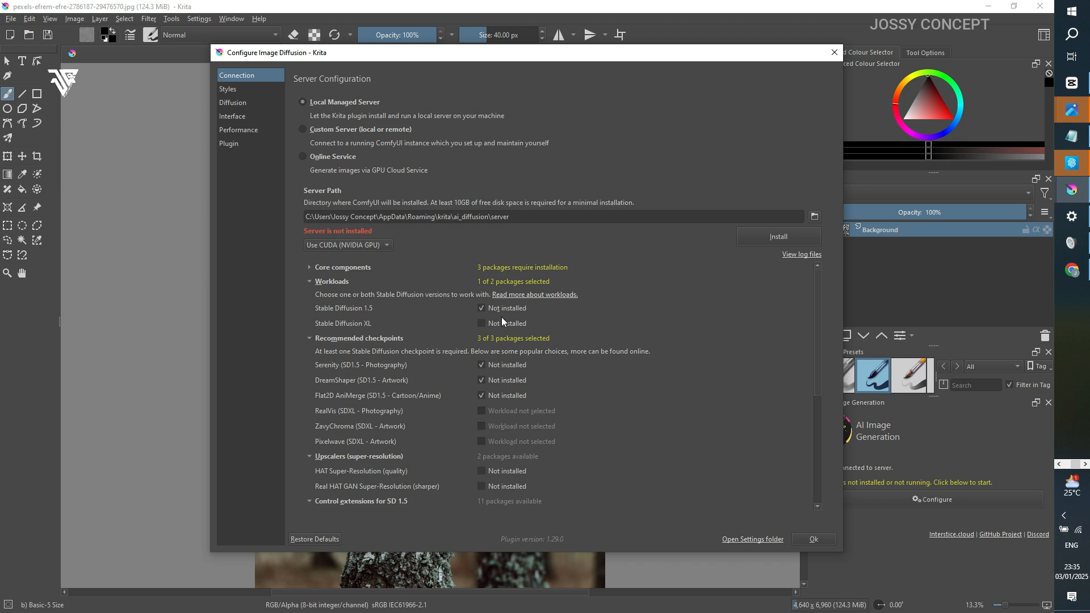
pyautogui.scroll(-4, 482, 443)
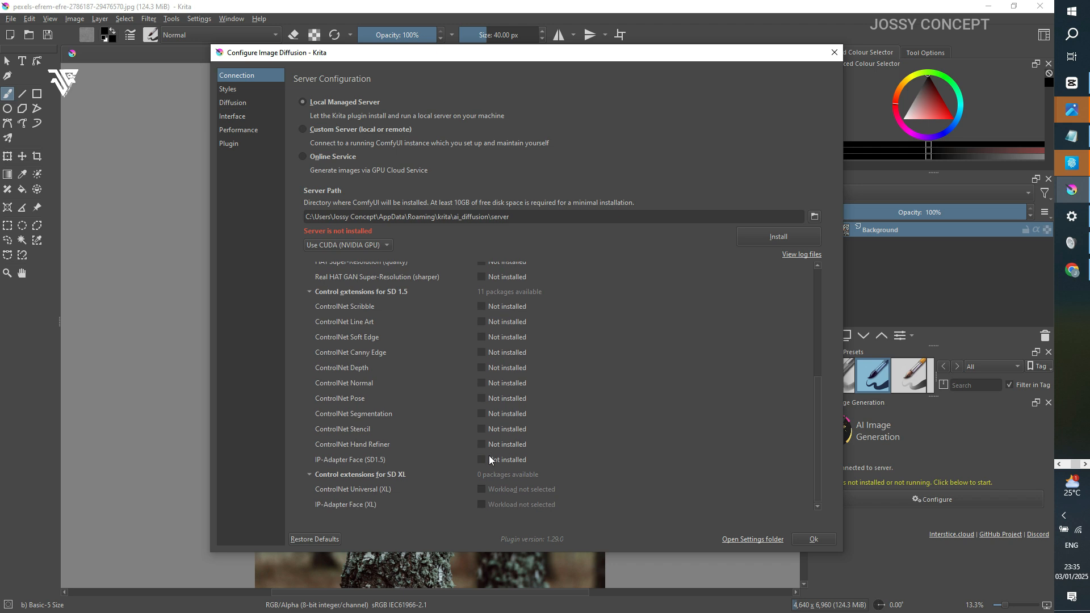
pyautogui.scroll(3, 487, 446)
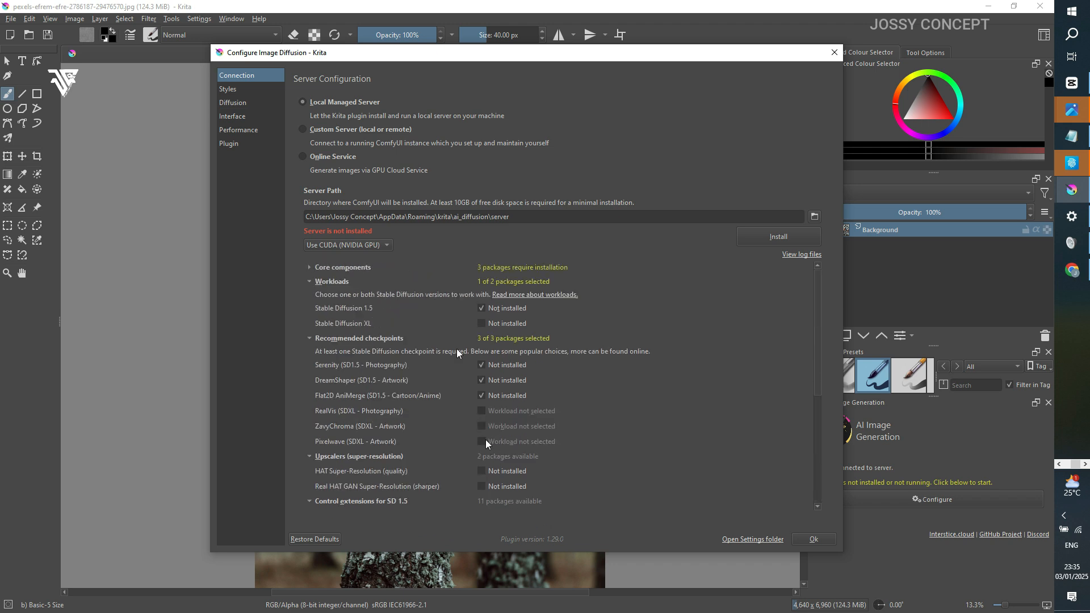
# Step: Set the server connection to Online Service, sign in to interstice.cloud with the Google account and authorize the Krita plugin
pyautogui.click(343, 160)
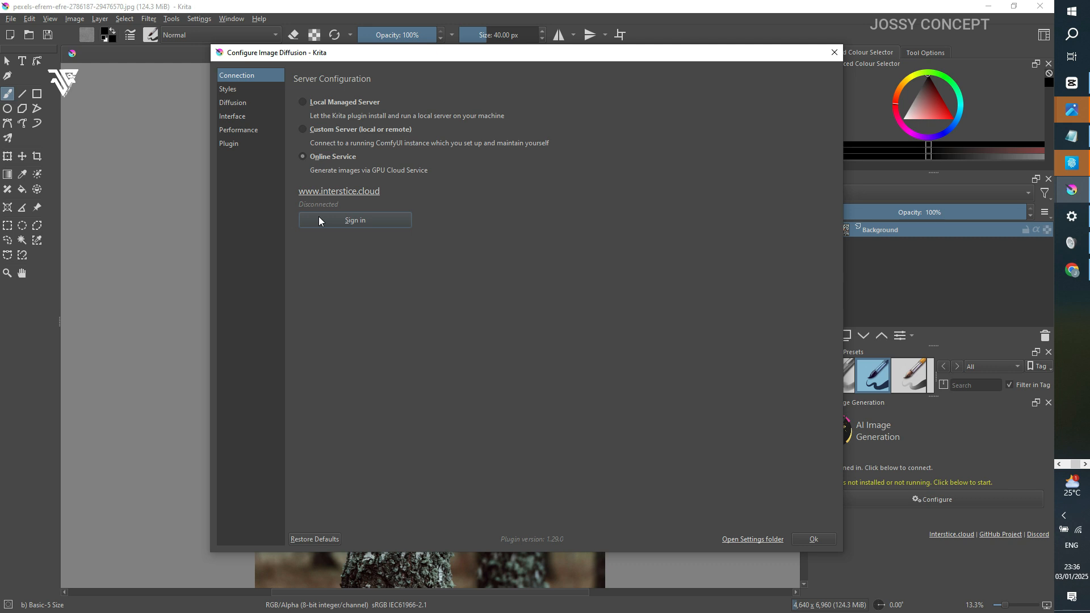
pyautogui.click(355, 221)
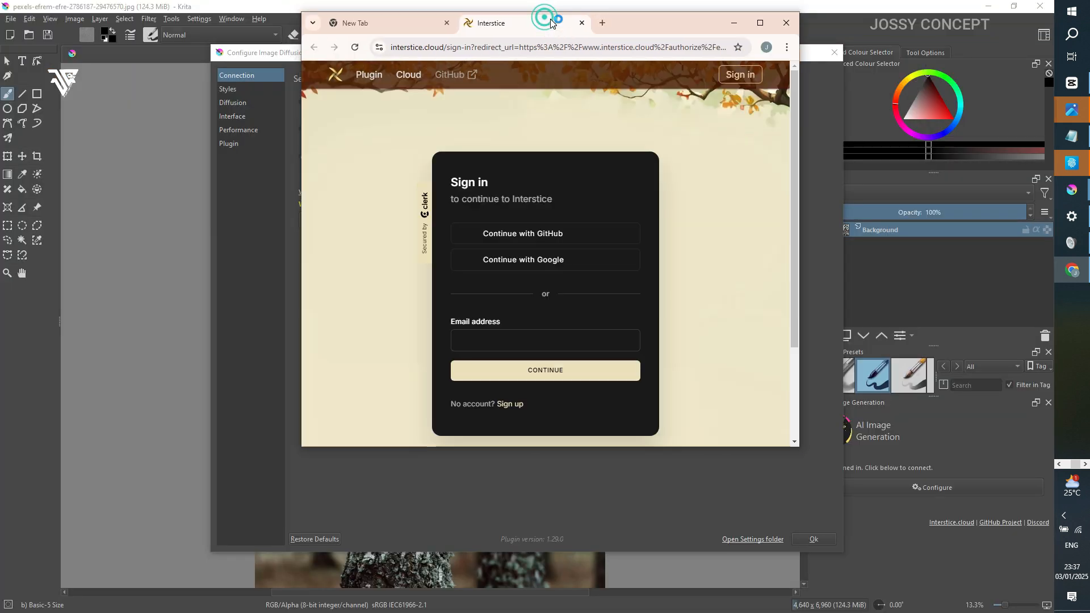
pyautogui.moveTo(545, 6); pyautogui.dragTo(549, 24)
pyautogui.click(519, 267)
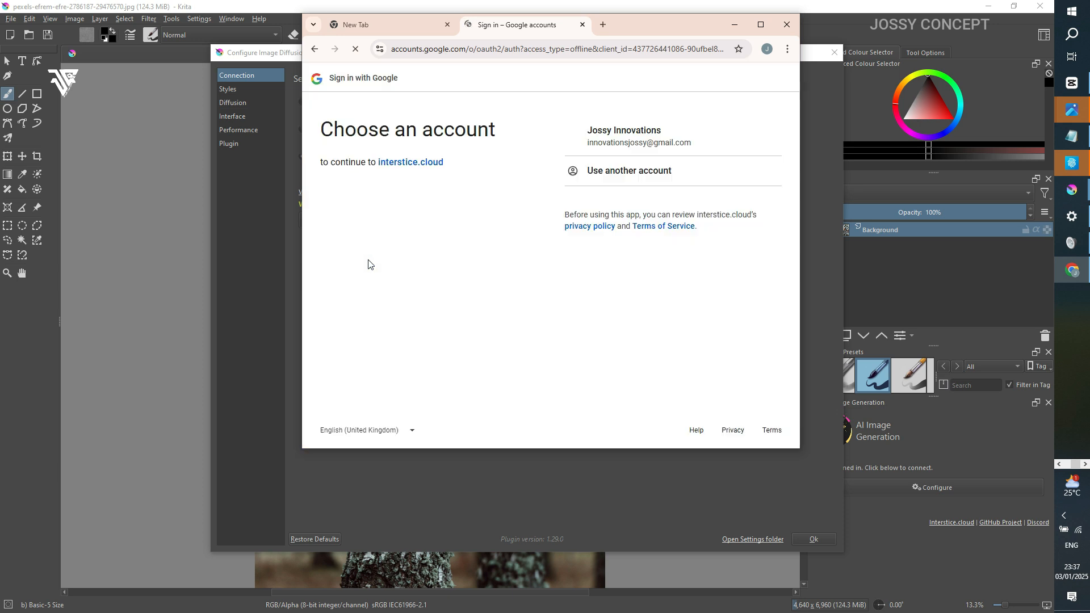
pyautogui.click(638, 139)
pyautogui.click(722, 235)
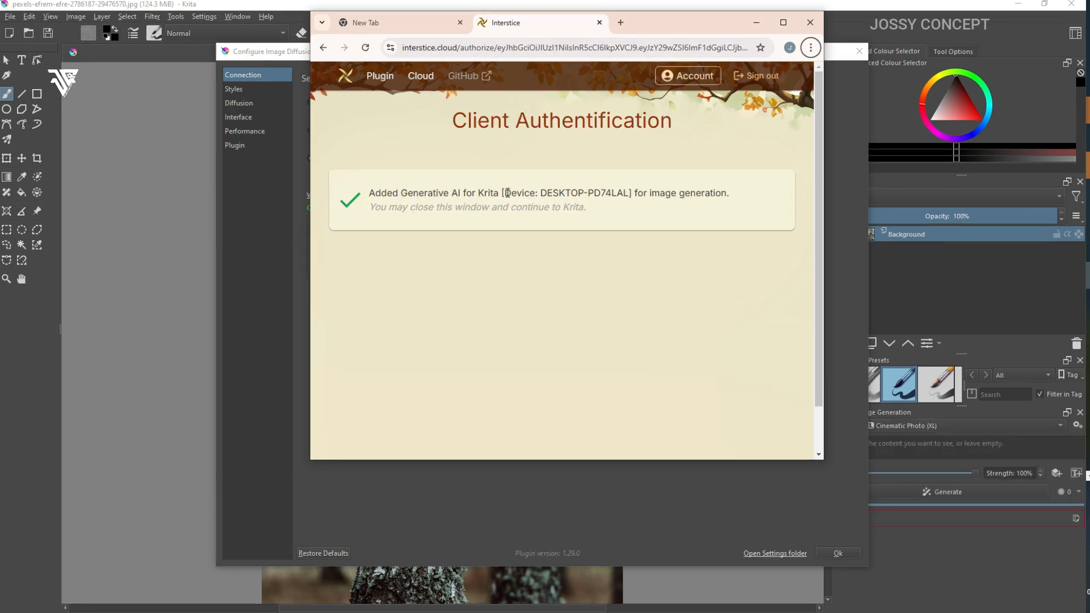
# Step: Return to Krita's Configure Image Diffusion dialog and accept the Online Service connection
pyautogui.moveTo(507, 193); pyautogui.dragTo(564, 193)
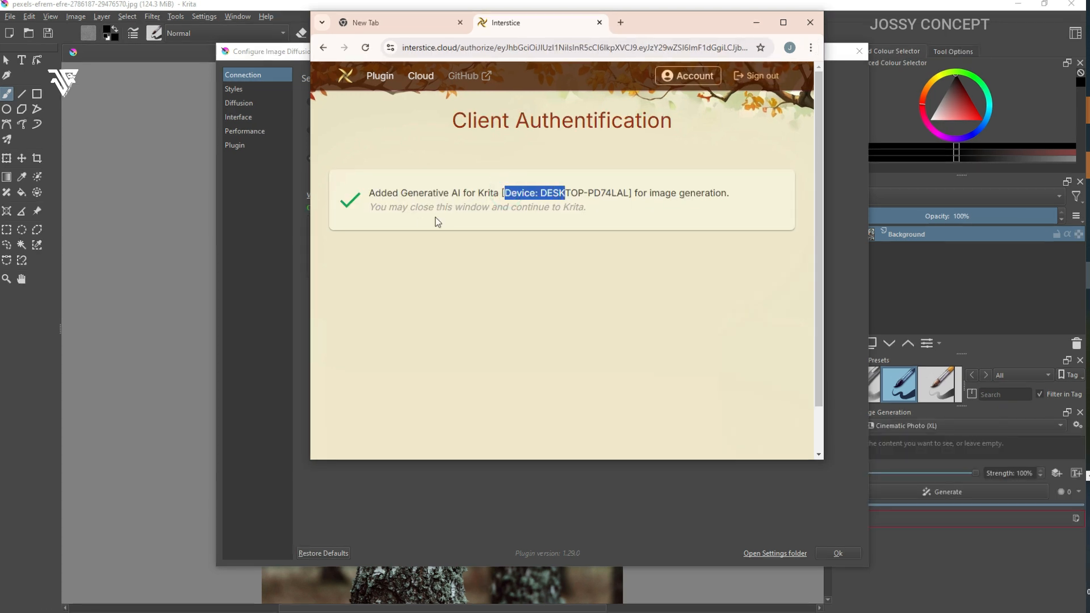
pyautogui.click(268, 275)
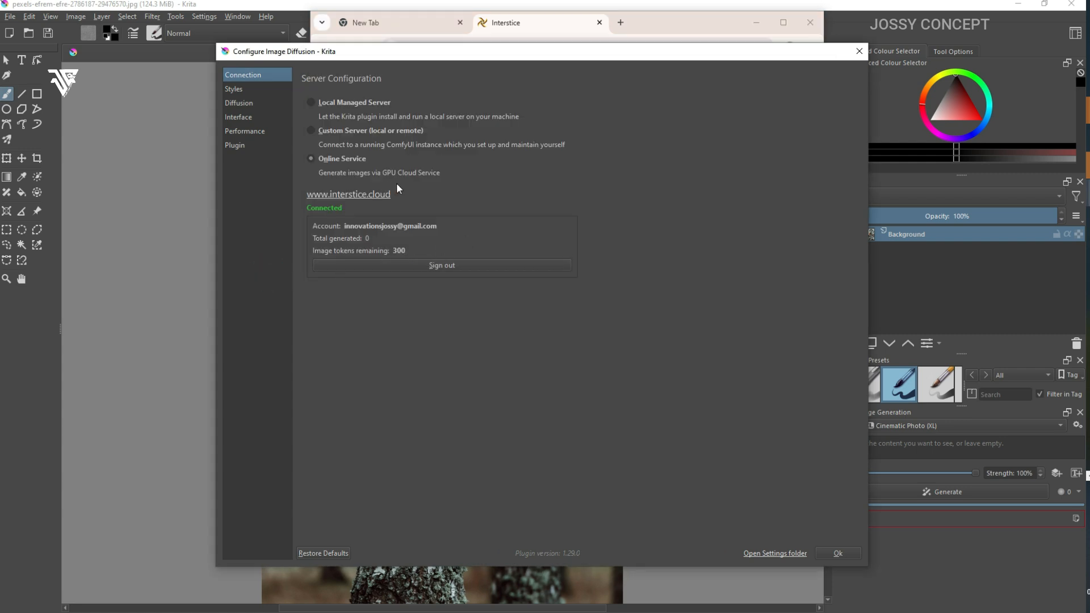
pyautogui.click(839, 554)
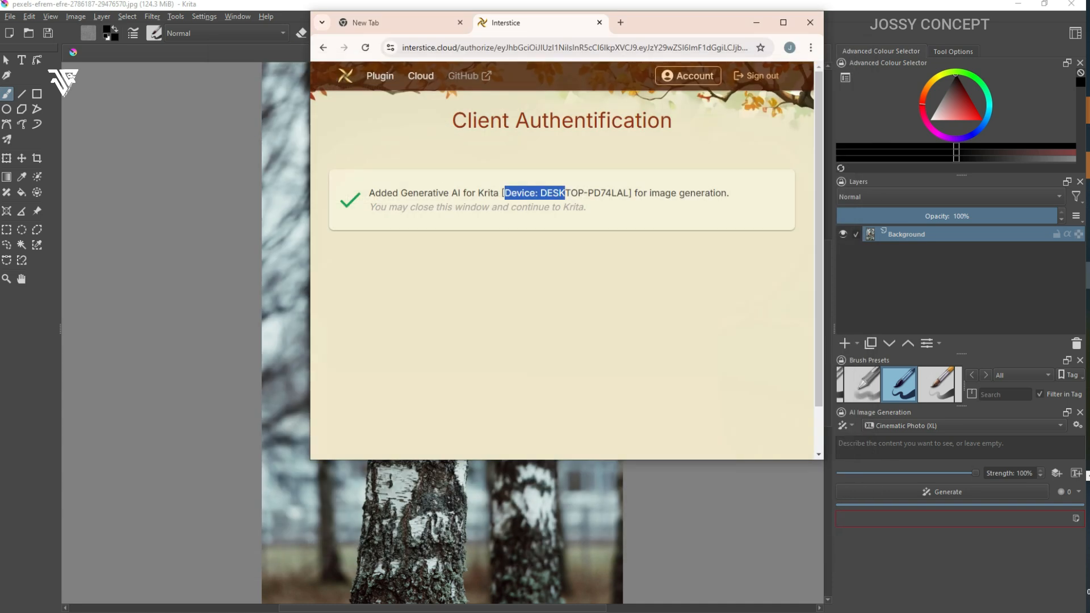
# Step: Bring the birch tree image in Krita in front of the browser and fit it in view
pyautogui.click(619, 516)
pyautogui.scroll(2, 411, 217)
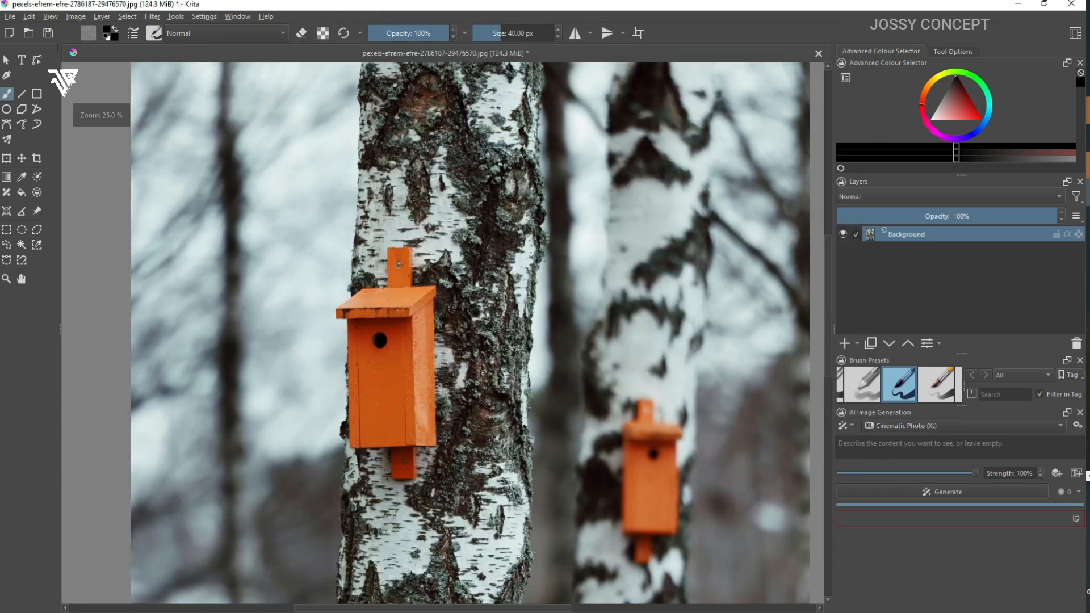
pyautogui.scroll(-3, 411, 217)
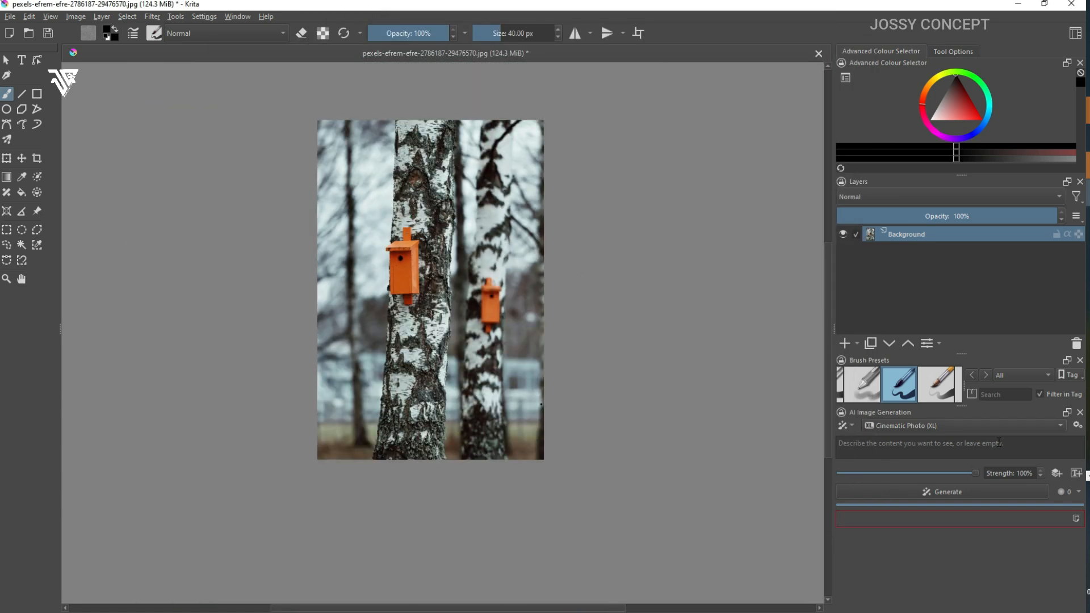
pyautogui.scroll(1, 614, 385)
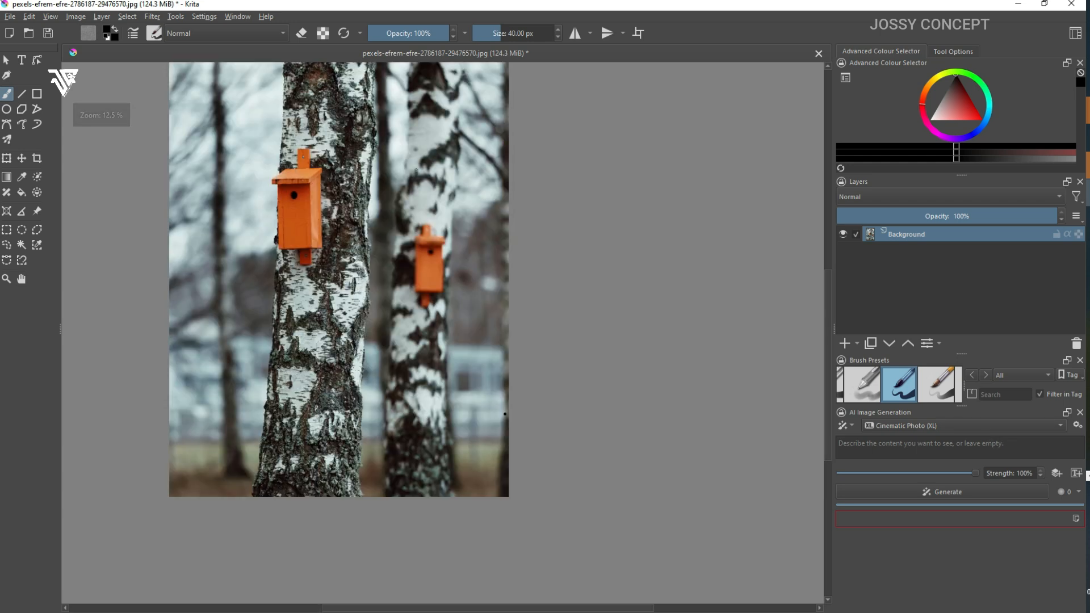
pyautogui.scroll(1, 614, 384)
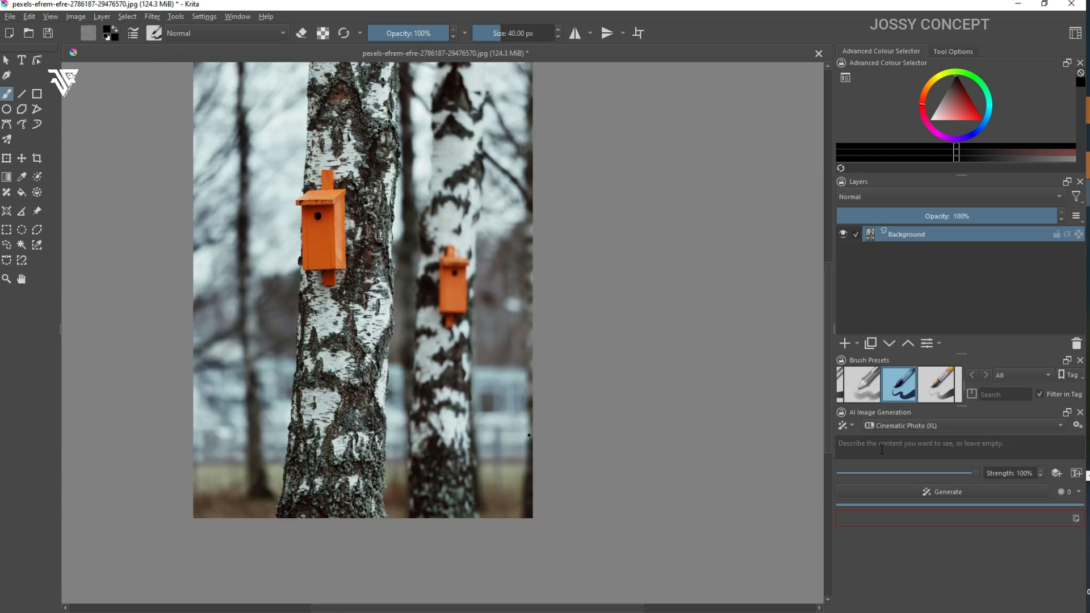
# Step: Choose the Cinematic Photo (XL) style for AI image generation
pyautogui.click(961, 431)
pyautogui.click(908, 414)
pyautogui.click(899, 430)
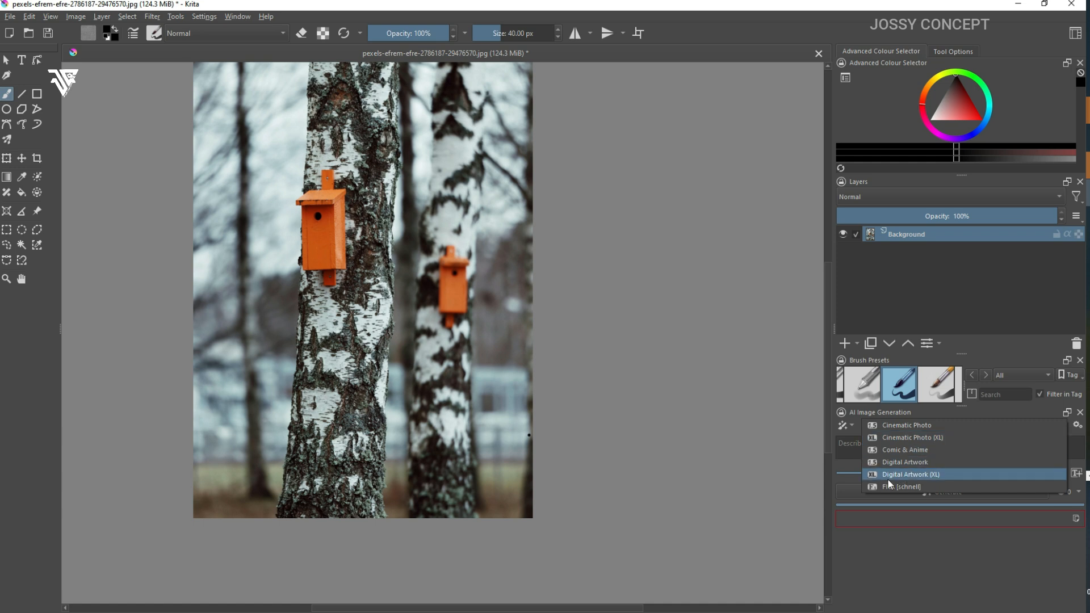
pyautogui.click(907, 438)
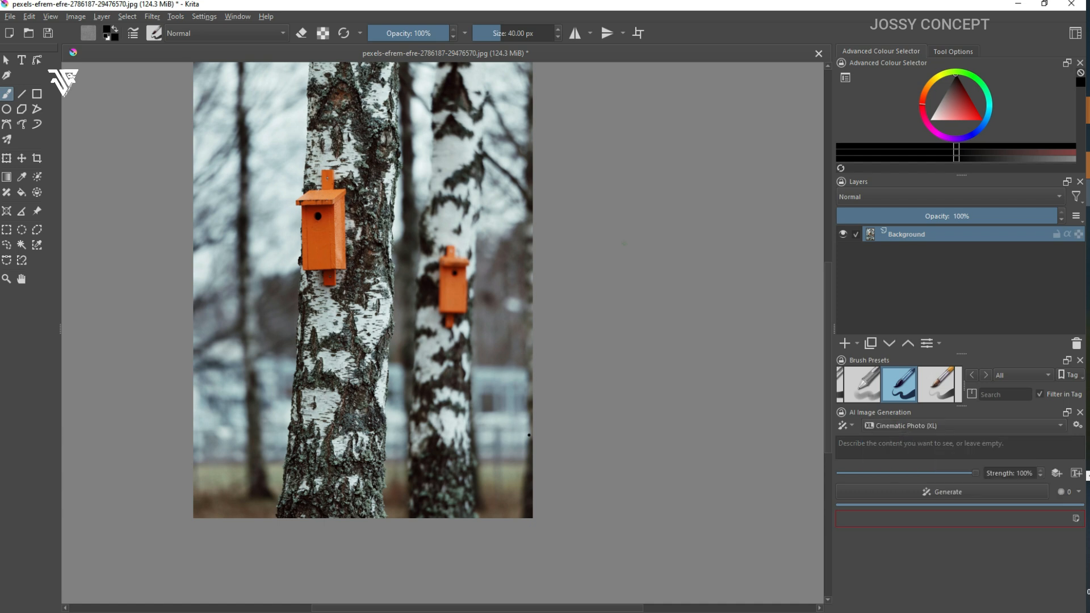
# Step: Outline the orange birdhouse on the front birch trunk with a freehand selection
pyautogui.moveTo(830, 275); pyautogui.dragTo(833, 255)
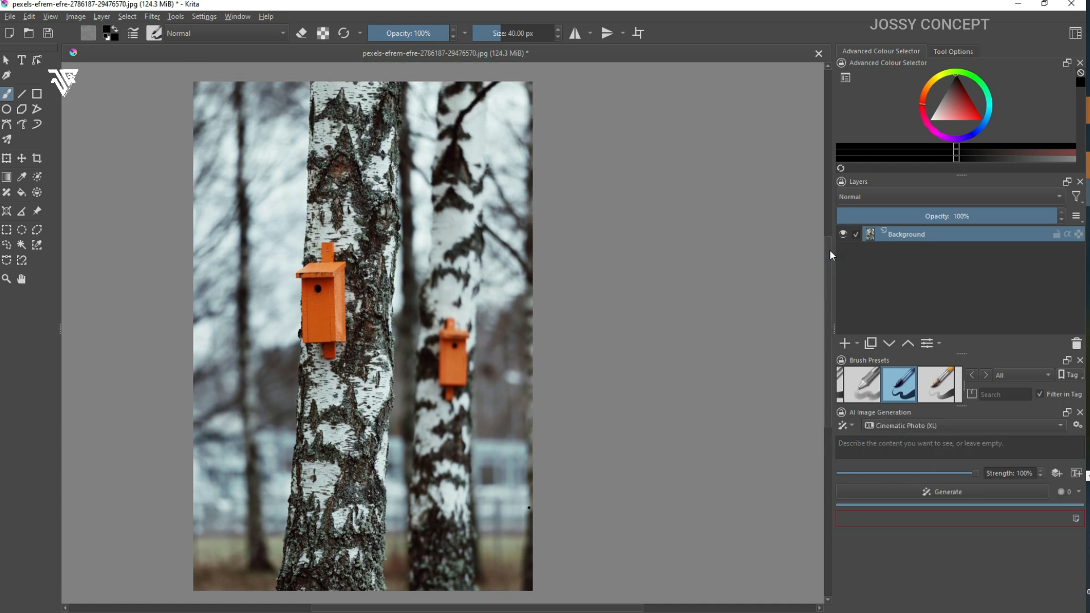
pyautogui.click(6, 244)
pyautogui.moveTo(335, 237)
pyautogui.mouseDown()
pyautogui.moveTo(304, 247)
pyautogui.moveTo(288, 343)
pyautogui.moveTo(301, 369)
pyautogui.moveTo(361, 365)
pyautogui.moveTo(337, 237)
pyautogui.mouseUp()
pyautogui.scroll(1, 329, 267)
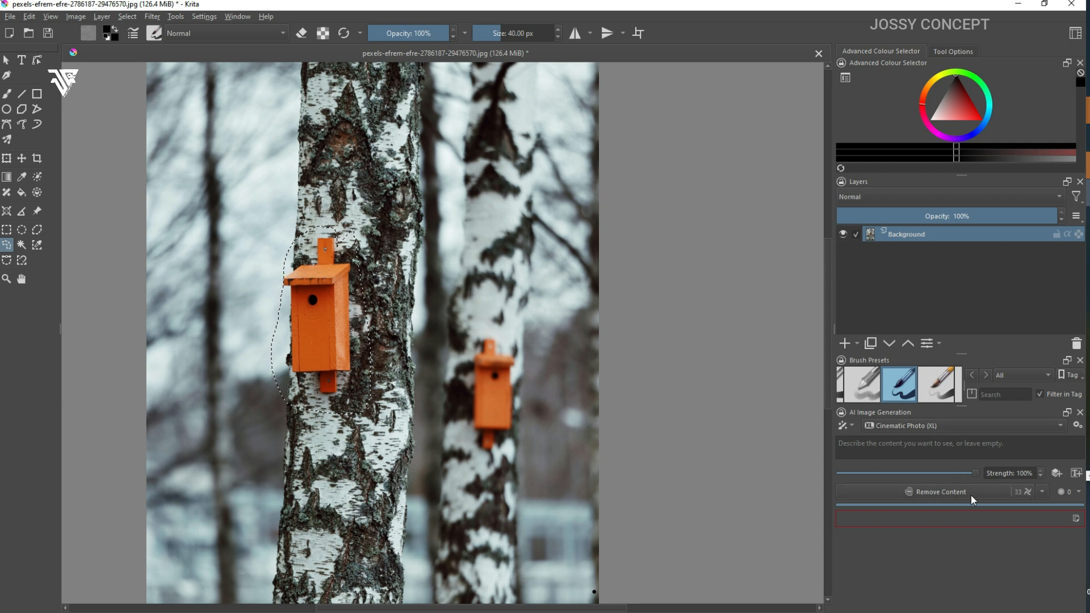
# Step: Generate a Remove Content result for the selected birdhouse without a prompt and clear the selection
pyautogui.click(1042, 492)
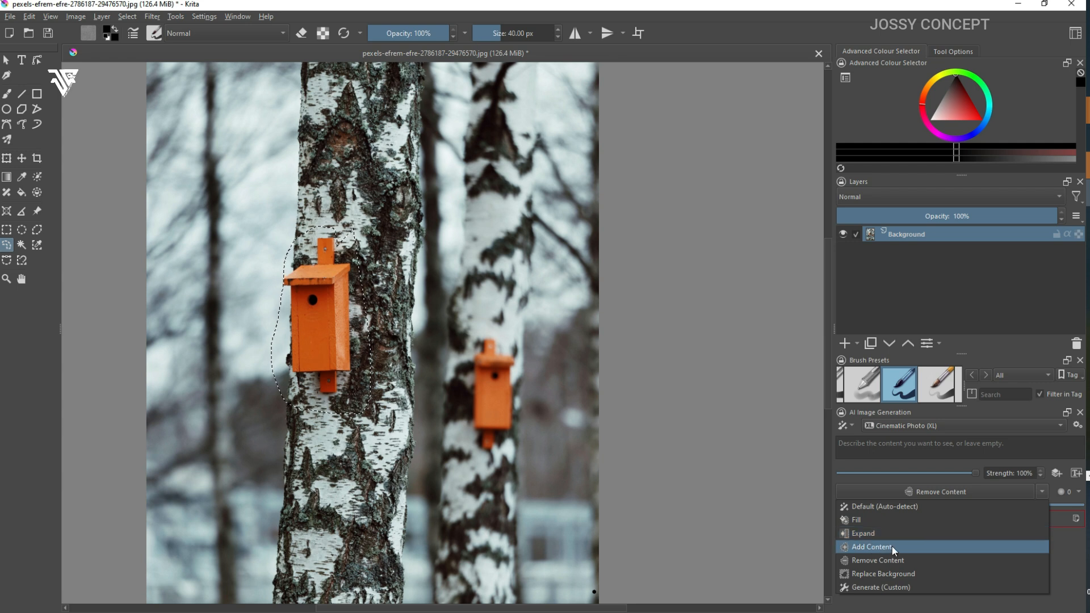
pyautogui.click(917, 494)
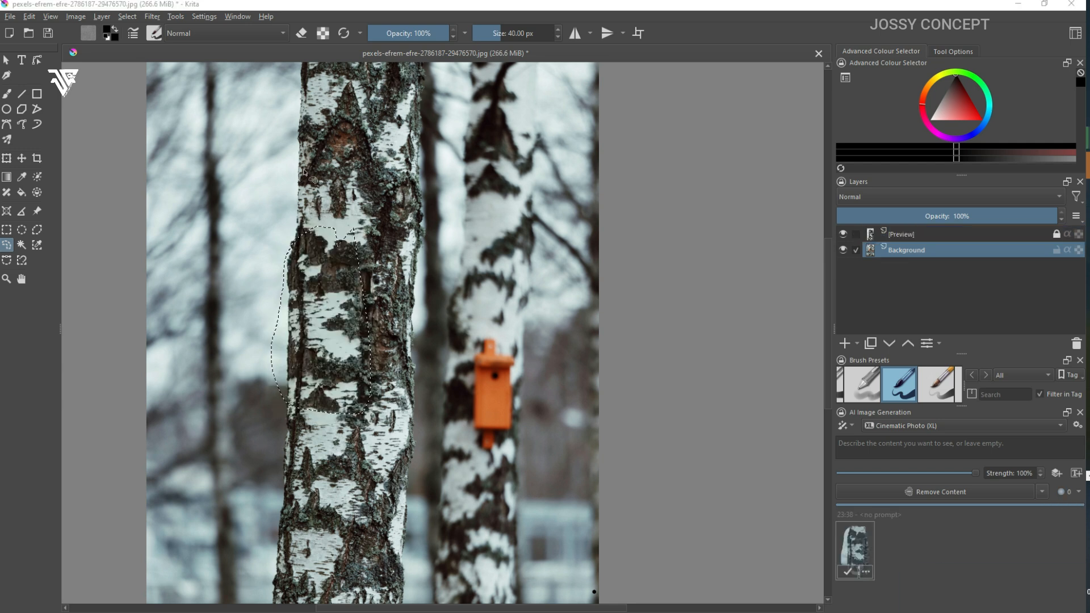
pyautogui.scroll(1, 309, 211)
pyautogui.scroll(-1, 310, 212)
pyautogui.scroll(1, 363, 279)
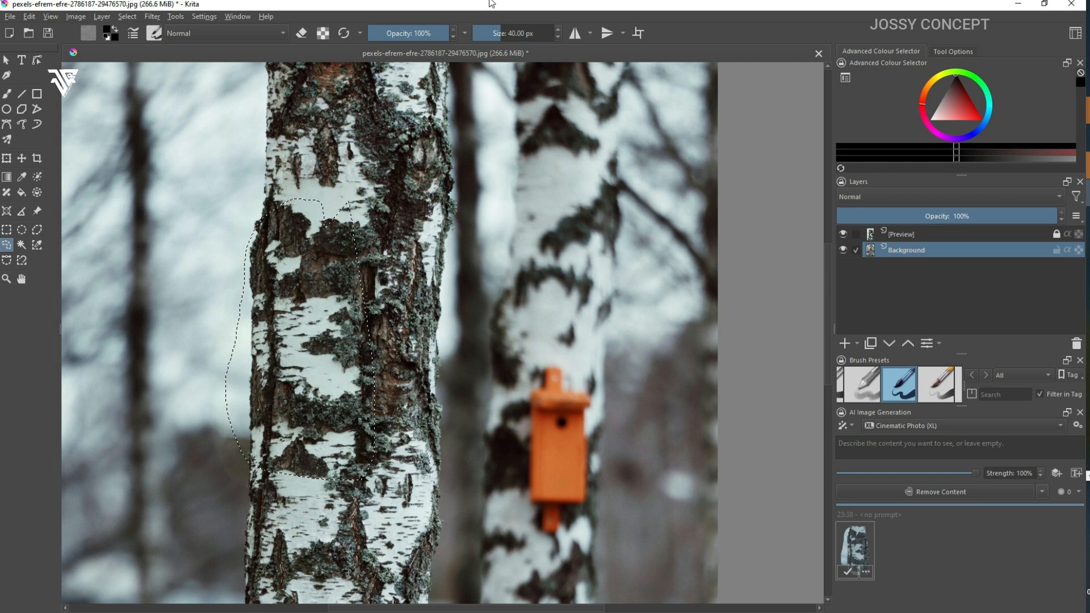
pyautogui.hotkey('ctrl', 'shift', 'a')
pyautogui.scroll(-3, 392, 303)
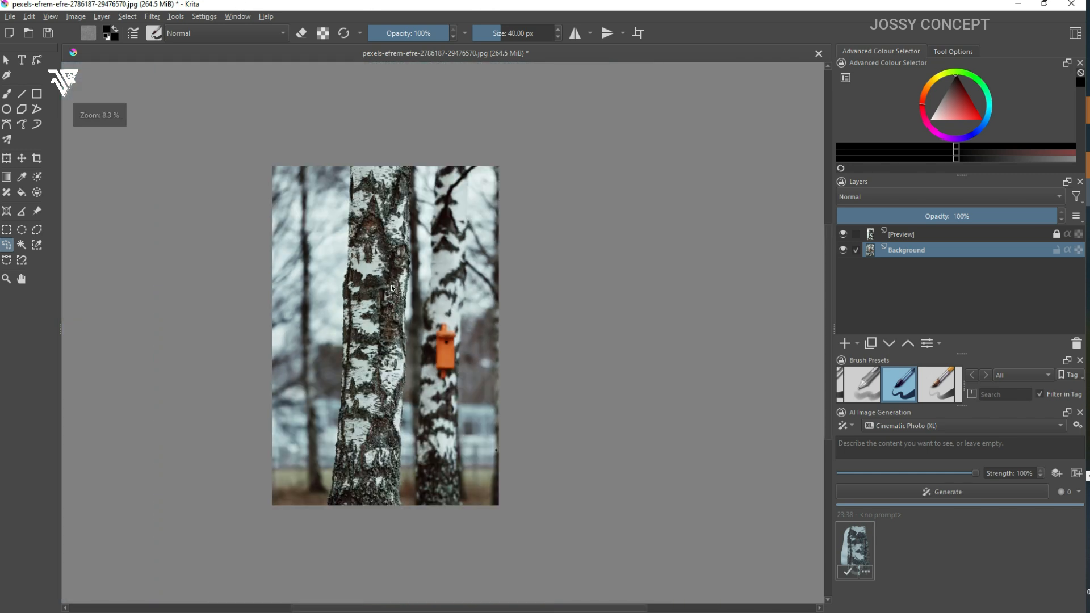
# Step: Compare the birdhouse removal with the original image by toggling the generated preview and its layer's visibility
pyautogui.click(851, 559)
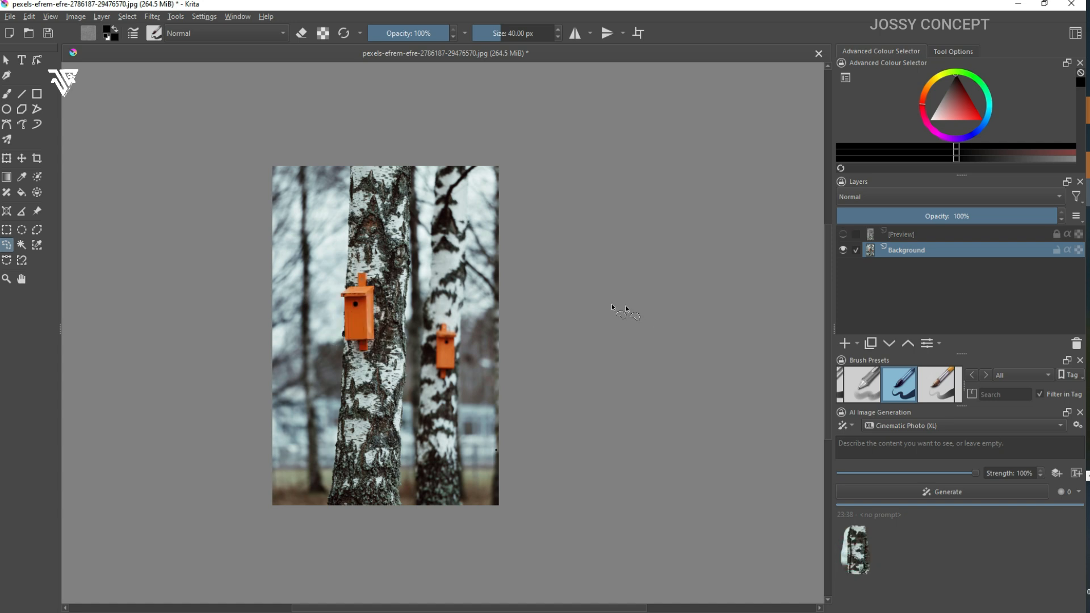
pyautogui.click(862, 546)
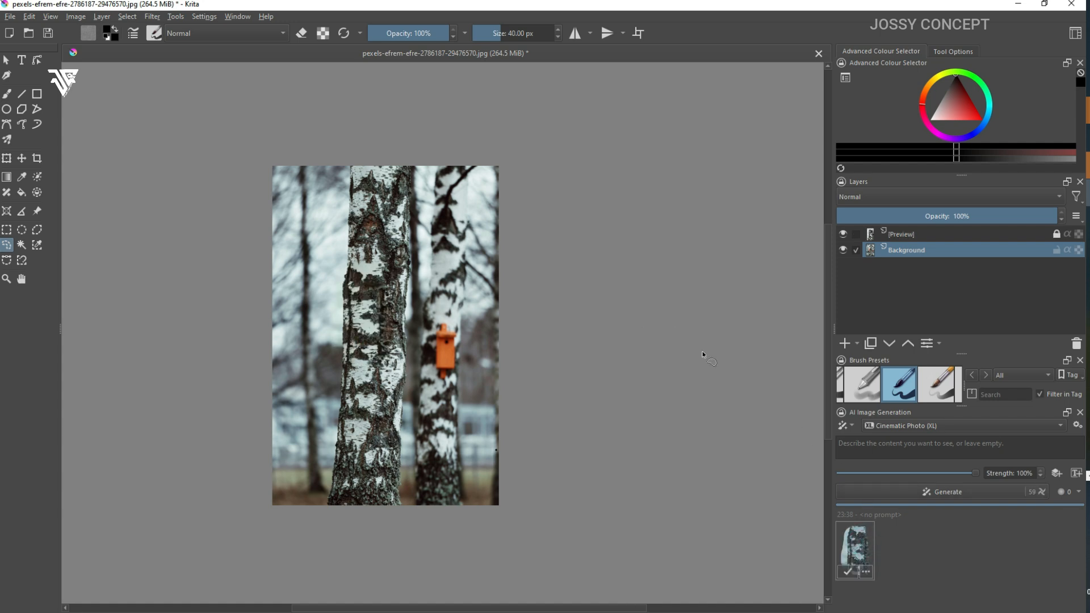
pyautogui.scroll(1, 435, 238)
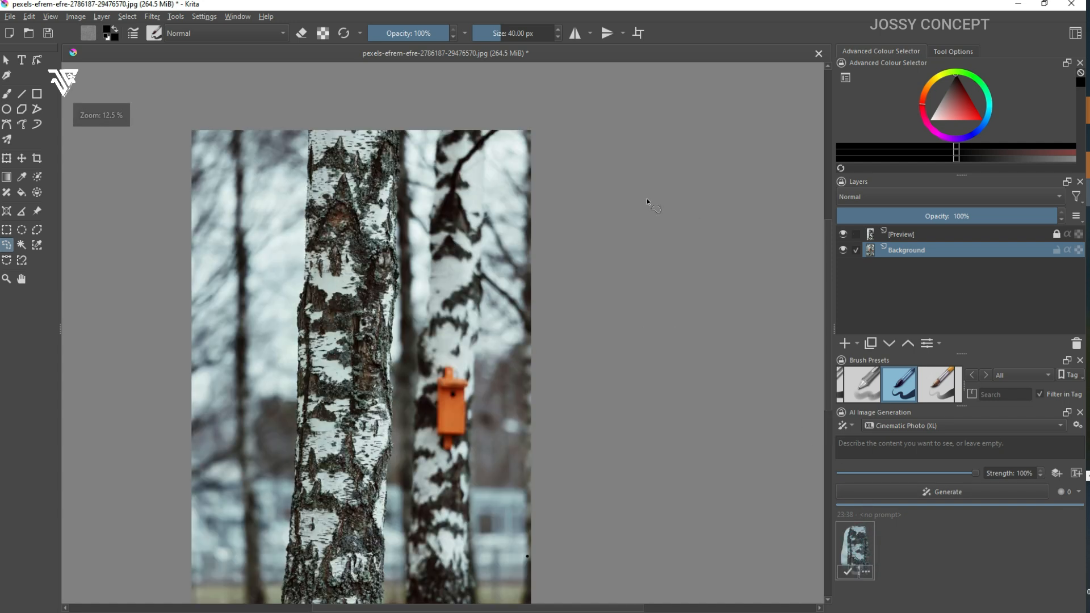
pyautogui.click(843, 234)
pyautogui.click(842, 234)
pyautogui.click(843, 234)
pyautogui.click(843, 234)
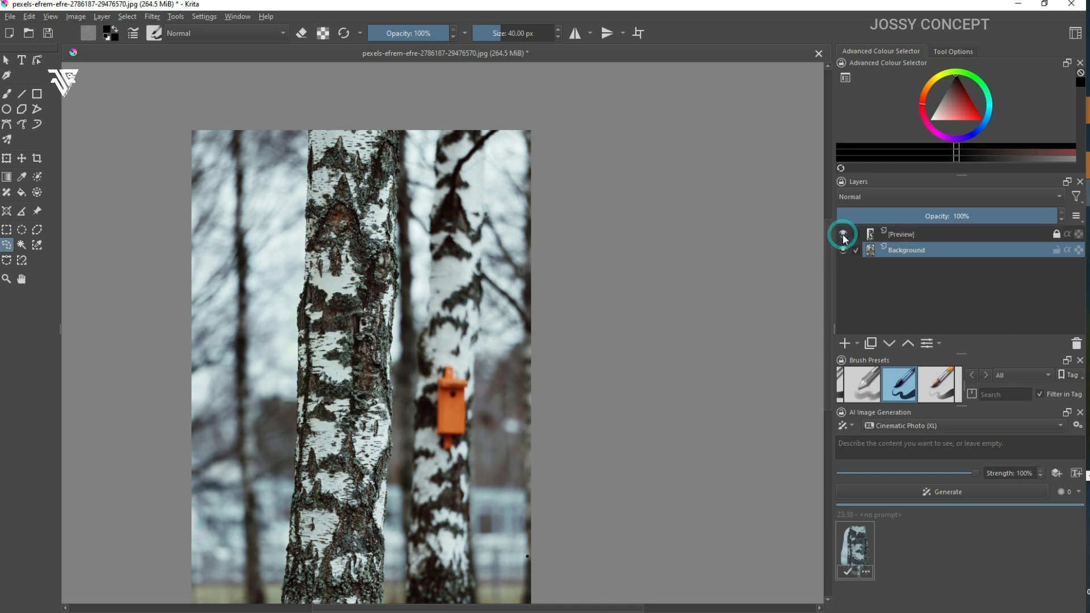
pyautogui.click(844, 234)
pyautogui.click(843, 235)
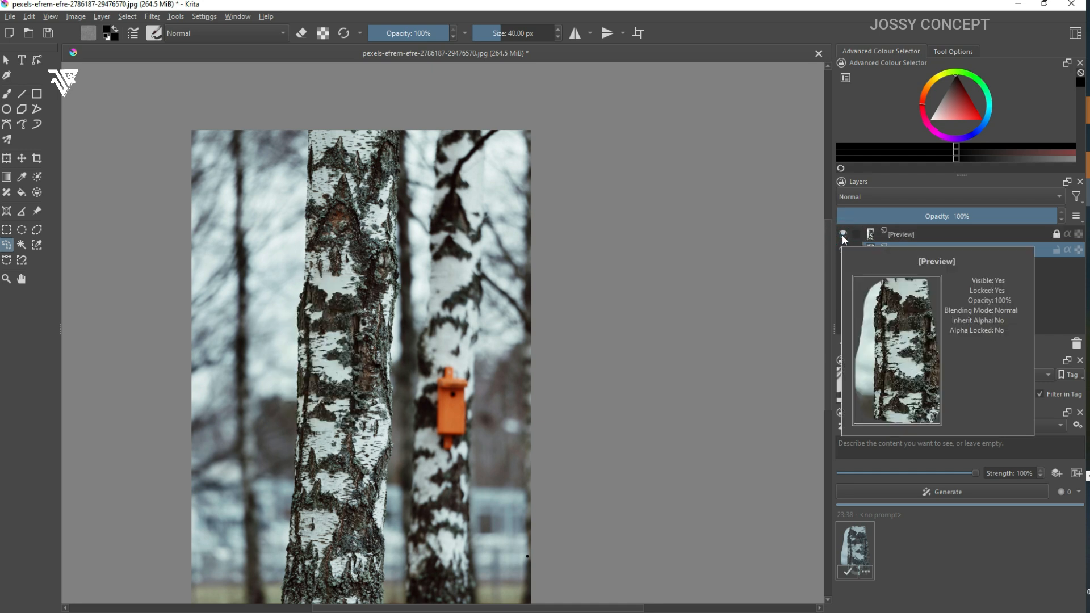
pyautogui.click(843, 235)
pyautogui.click(843, 235)
pyautogui.click(843, 234)
pyautogui.click(843, 235)
pyautogui.click(843, 235)
pyautogui.click(843, 235)
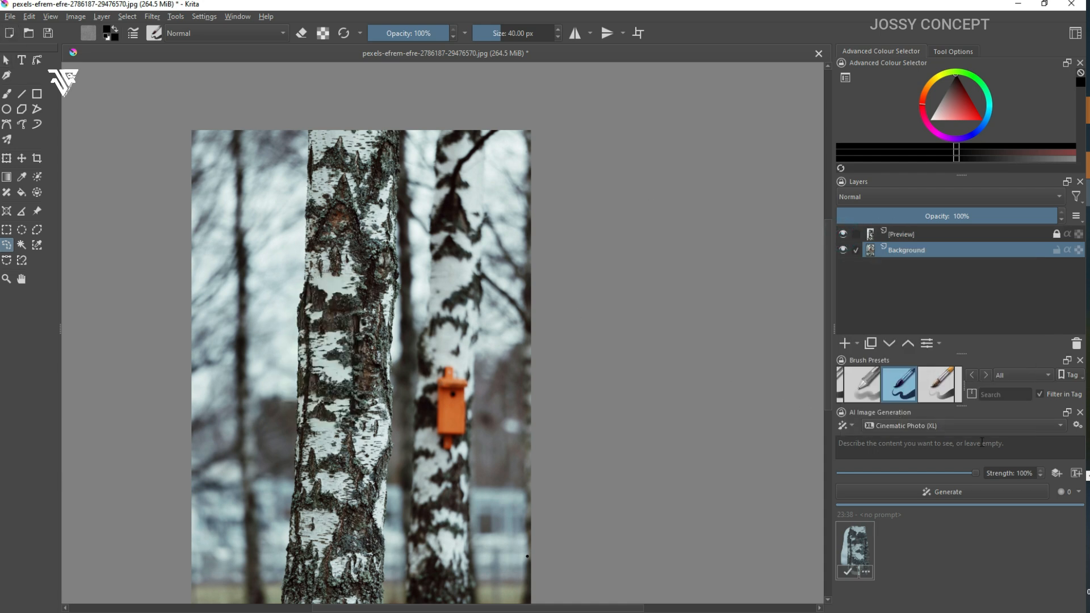
# Step: Open the landscape image pexels-captain-13281841.jpg alongside the birch tree image
pyautogui.click(10, 17)
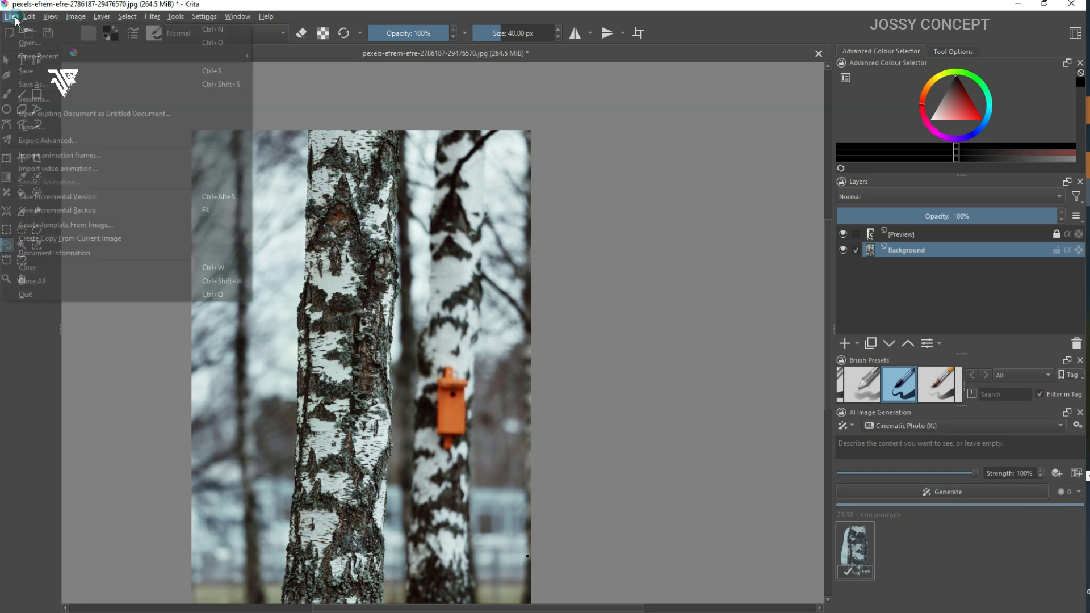
pyautogui.click(40, 46)
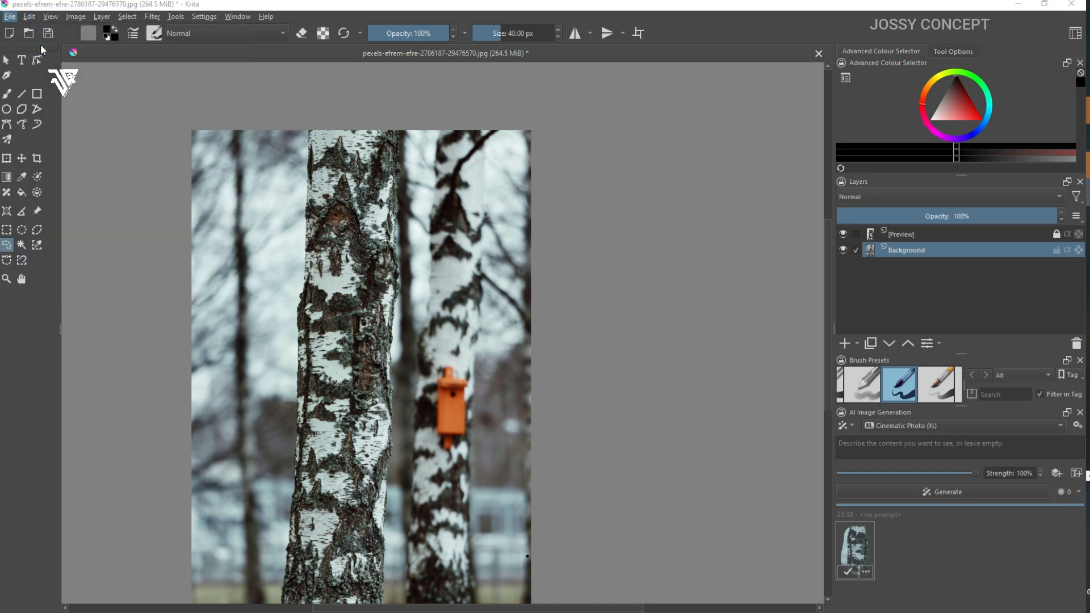
pyautogui.doubleClick(273, 98)
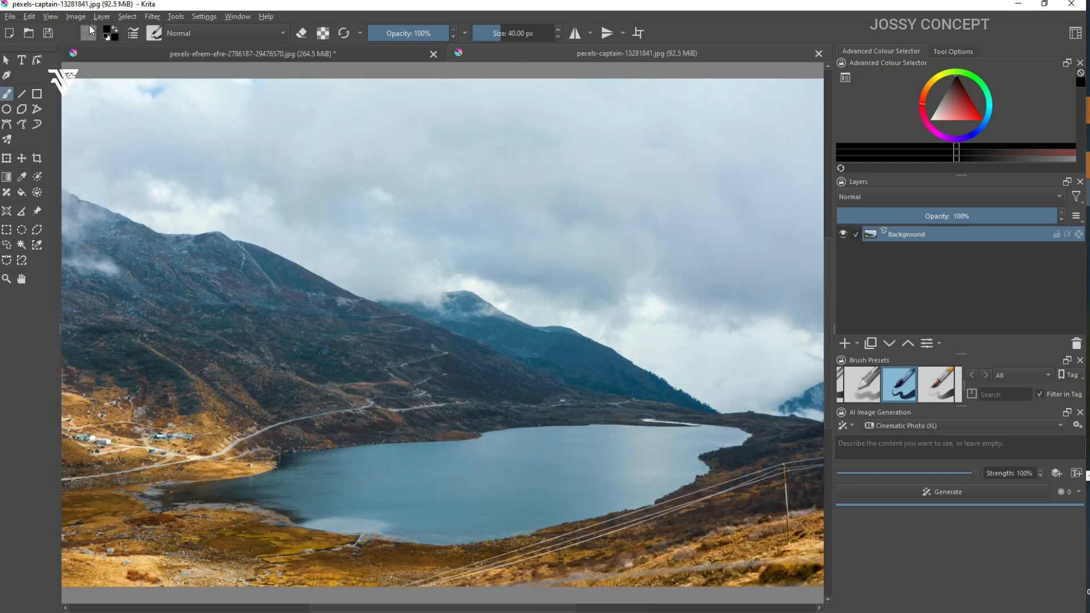
# Step: Extend the landscape image's canvas above the sky by about a third of its height with the Crop tool
pyautogui.scroll(-1, 203, 107)
pyautogui.scroll(1, 218, 102)
pyautogui.scroll(-1, 227, 101)
pyautogui.click(37, 158)
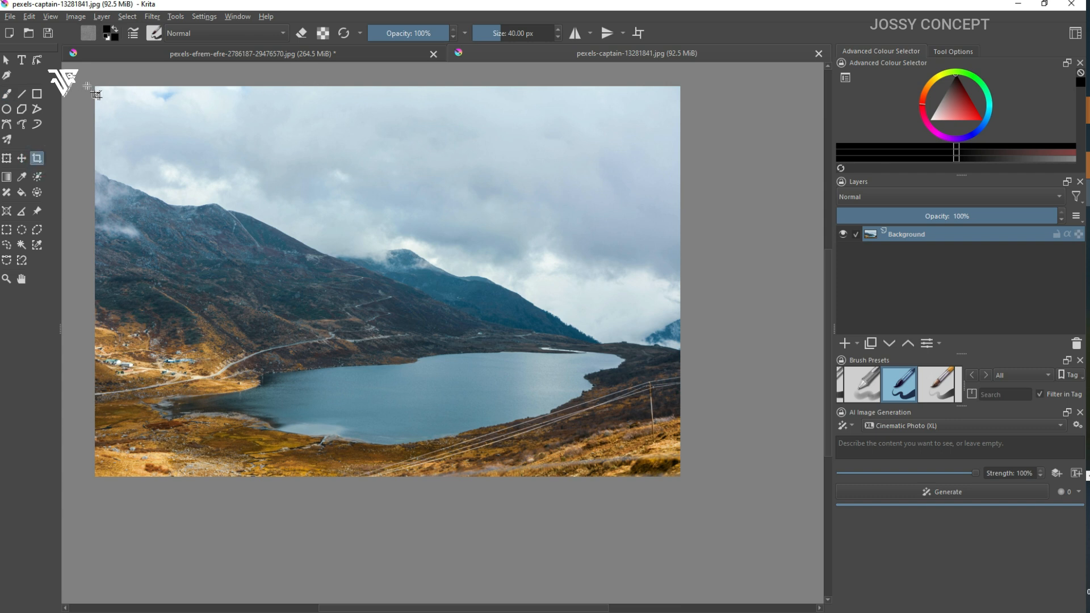
pyautogui.moveTo(96, 89); pyautogui.dragTo(688, 480)
pyautogui.moveTo(388, 86)
pyautogui.mouseDown()
pyautogui.moveTo(390, 39)
pyautogui.moveTo(388, 86)
pyautogui.mouseUp()
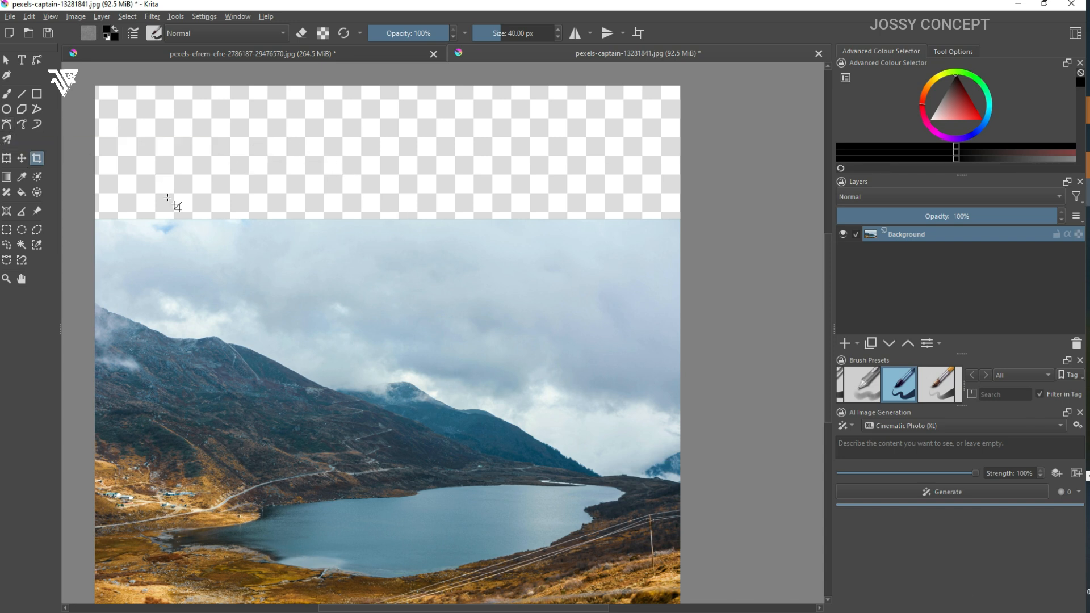
# Step: Select the empty strip plus the upper part of the sky with a rectangle and generate an Expand fill without a prompt
pyautogui.click(6, 230)
pyautogui.moveTo(86, 78); pyautogui.dragTo(708, 294)
pyautogui.click(1041, 492)
pyautogui.click(872, 533)
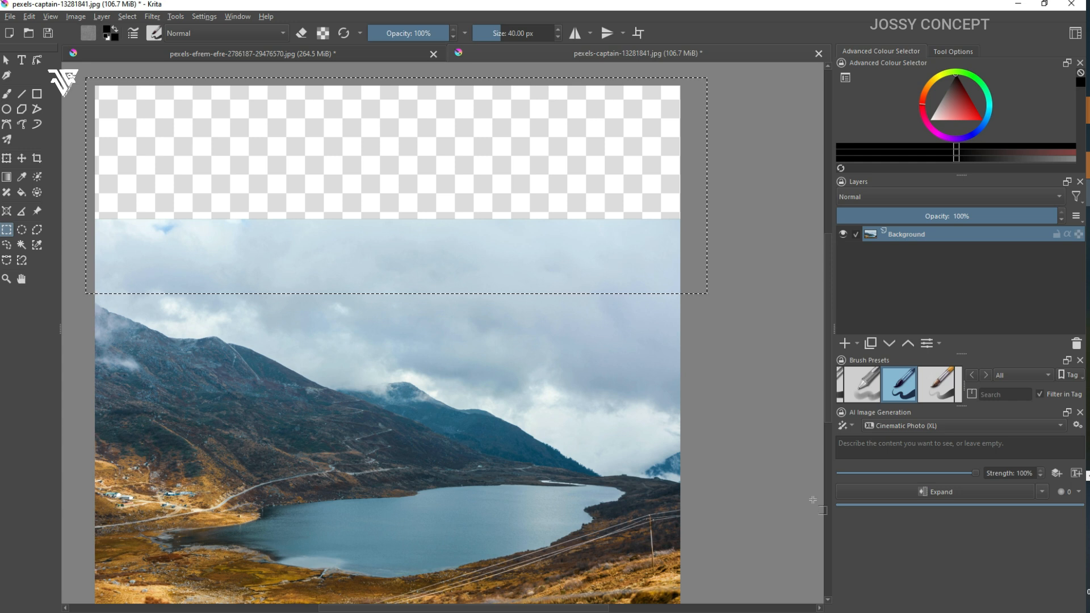
pyautogui.click(948, 496)
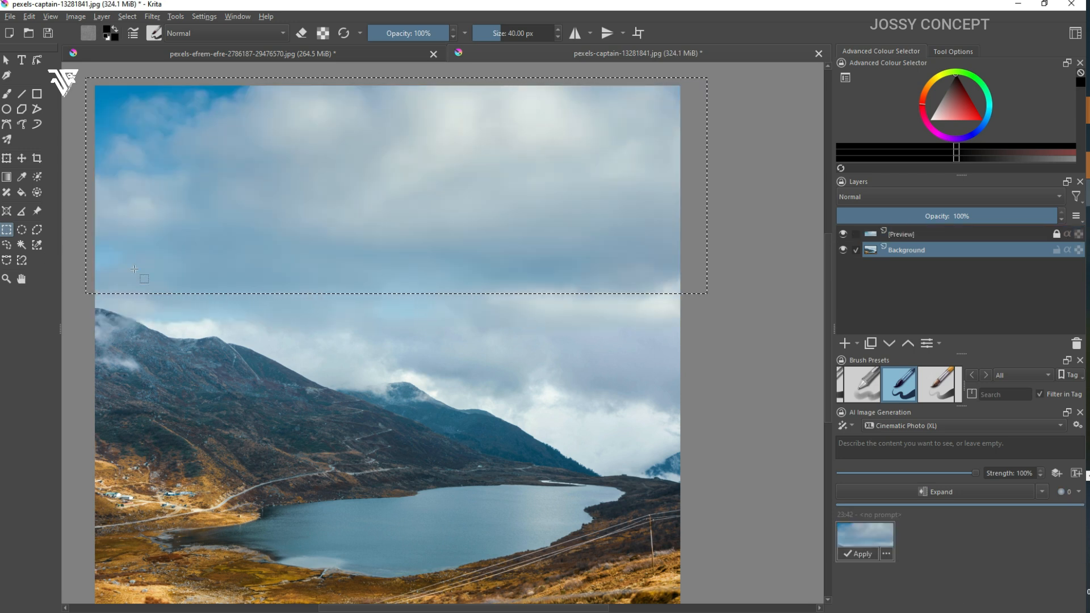
# Step: Activate the Move tool and clear the selection around the expanded sky
pyautogui.click(22, 159)
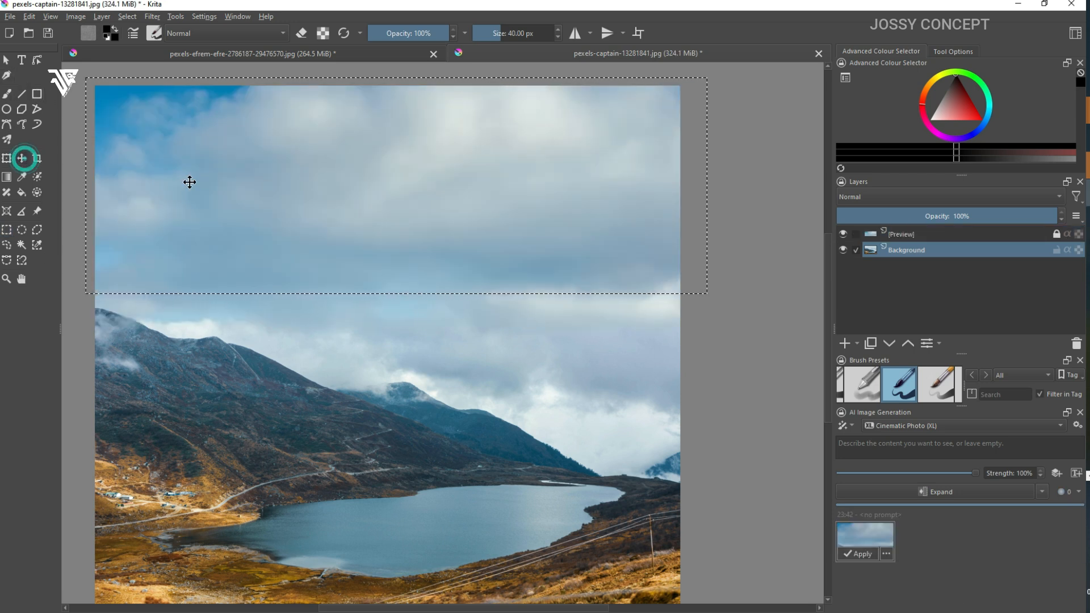
pyautogui.hotkey('ctrl', 'shift', 'a')
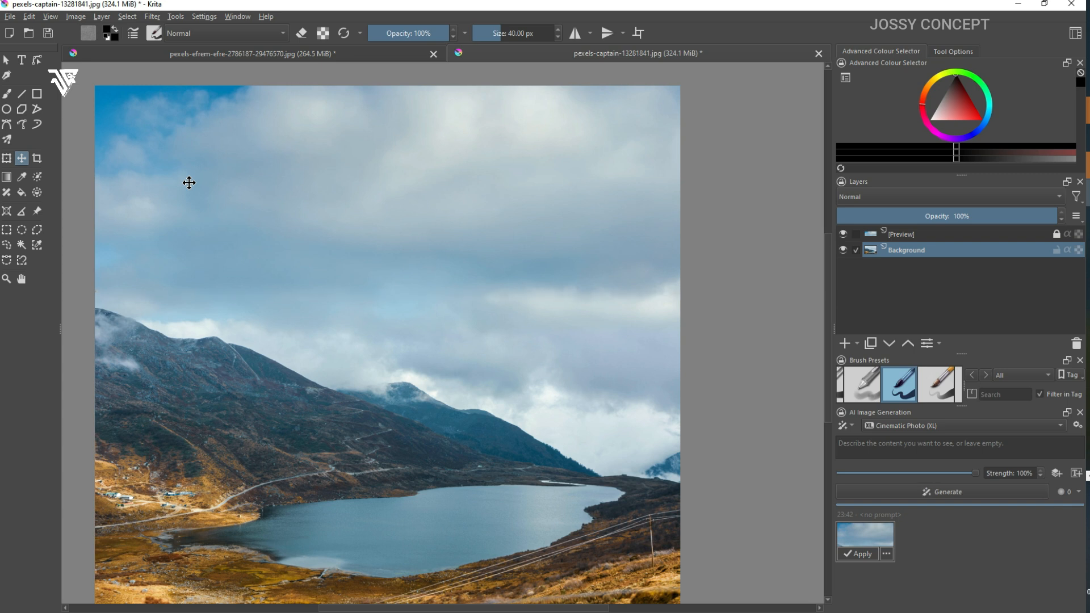
pyautogui.scroll(-1, 193, 196)
pyautogui.scroll(1, 193, 197)
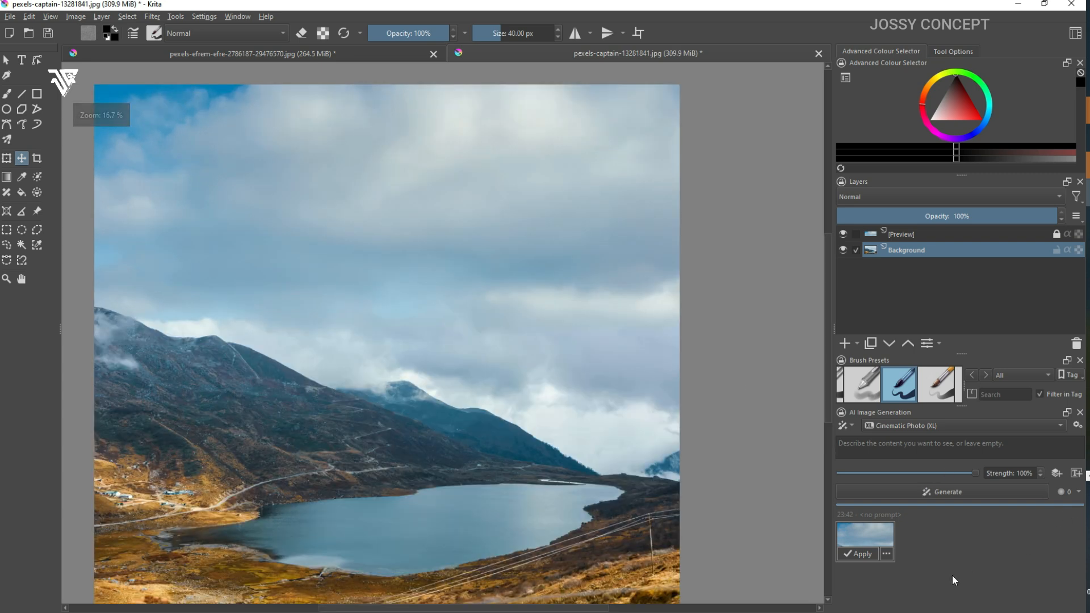
# Step: Compare the expanded sky with the empty canvas strip by toggling the generated preview, and look over the whole landscape
pyautogui.click(857, 540)
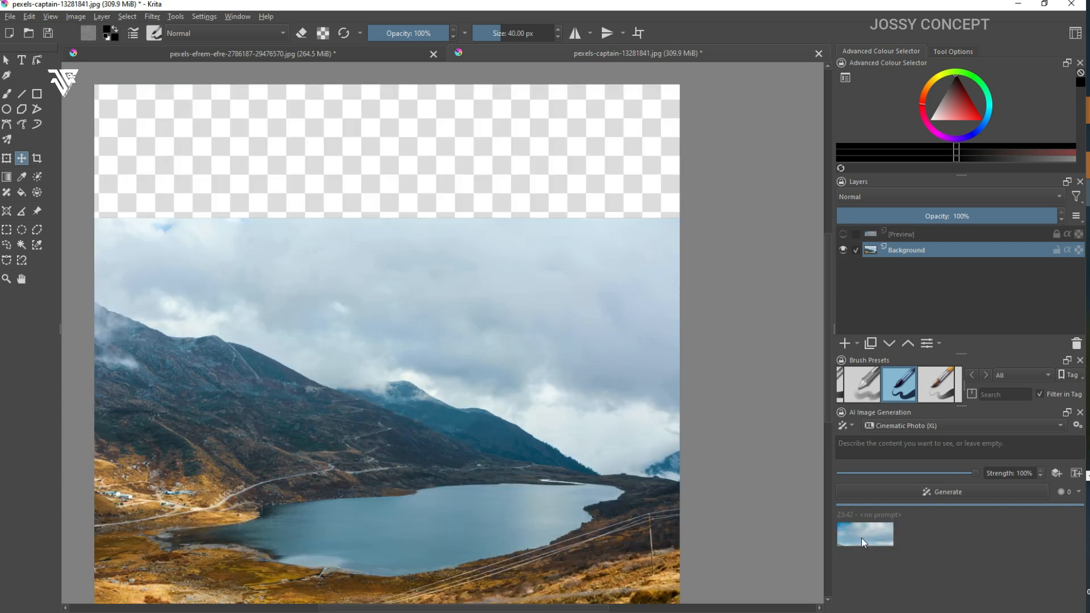
pyautogui.click(861, 537)
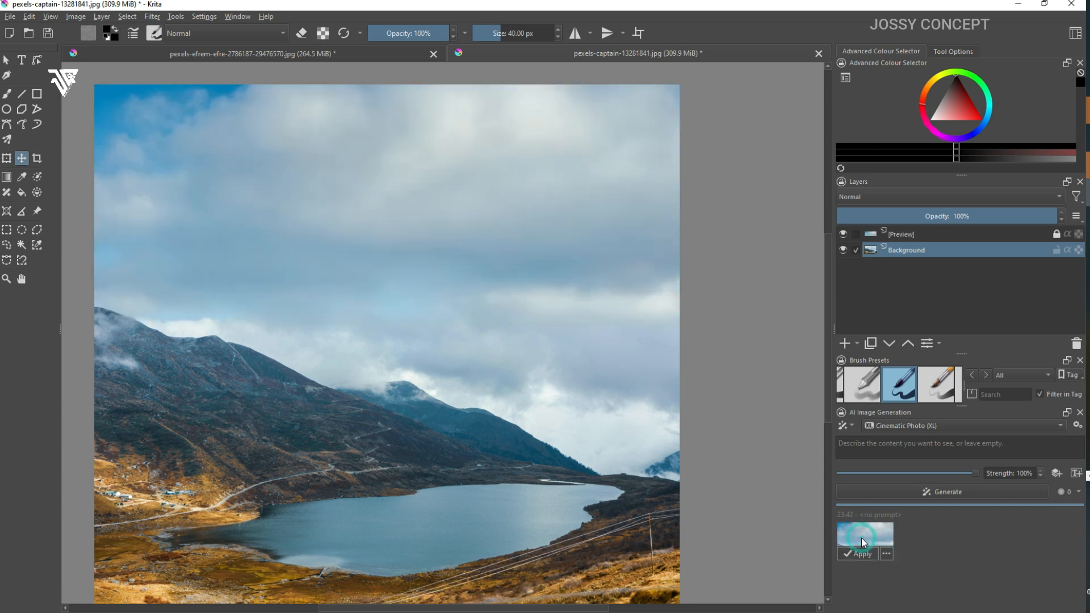
pyautogui.click(861, 538)
pyautogui.click(861, 538)
pyautogui.click(861, 538)
pyautogui.click(861, 537)
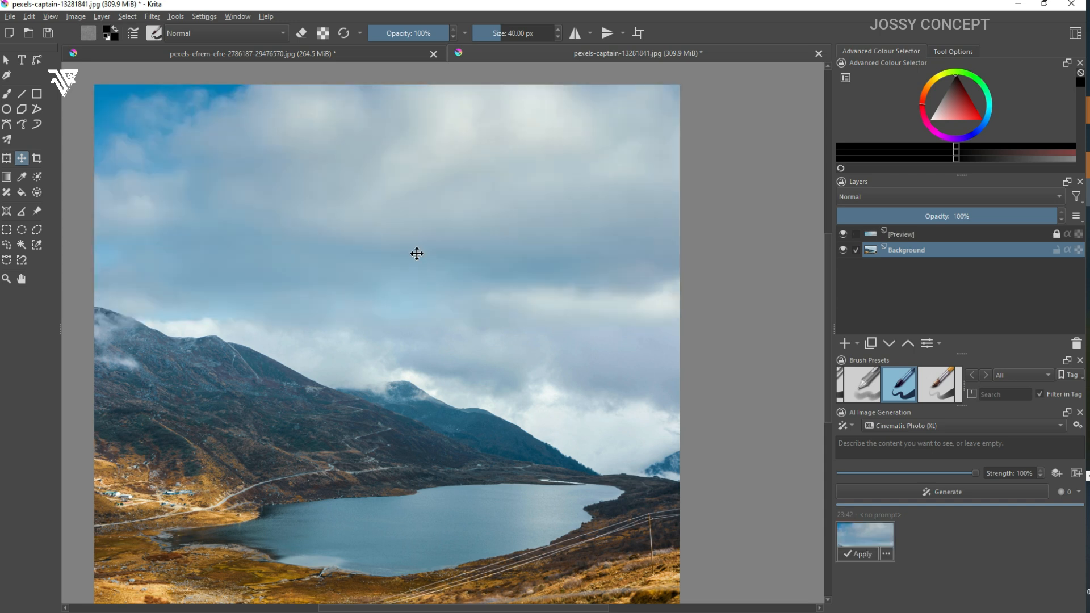
pyautogui.scroll(-2, 358, 191)
pyautogui.scroll(1, 357, 192)
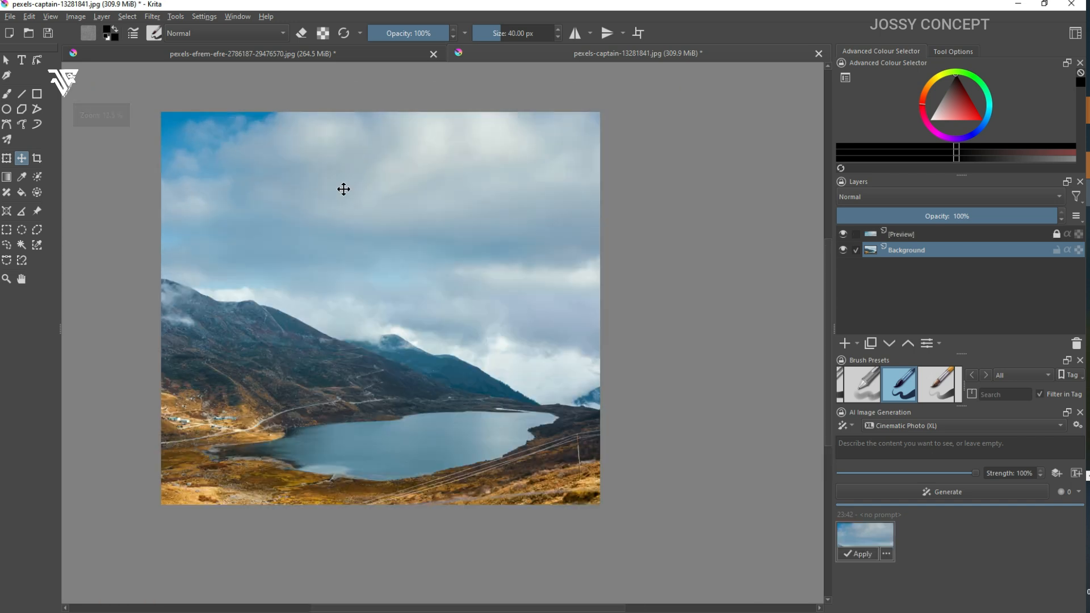
# Step: Open the image pexels-alex-andrews-271121-821649.jpg as a further document
pyautogui.click(10, 17)
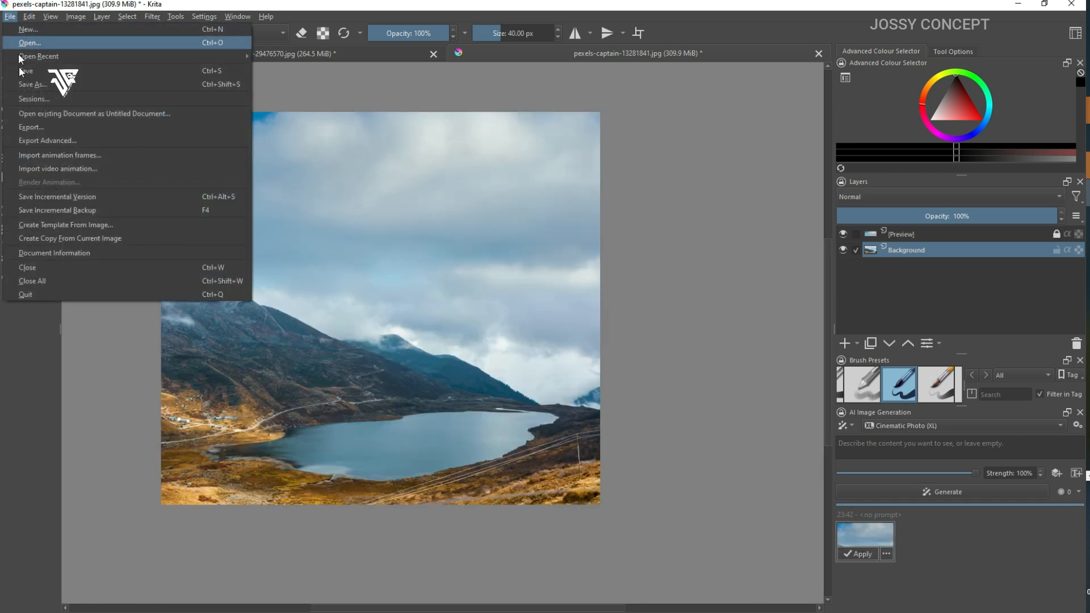
pyautogui.click(39, 43)
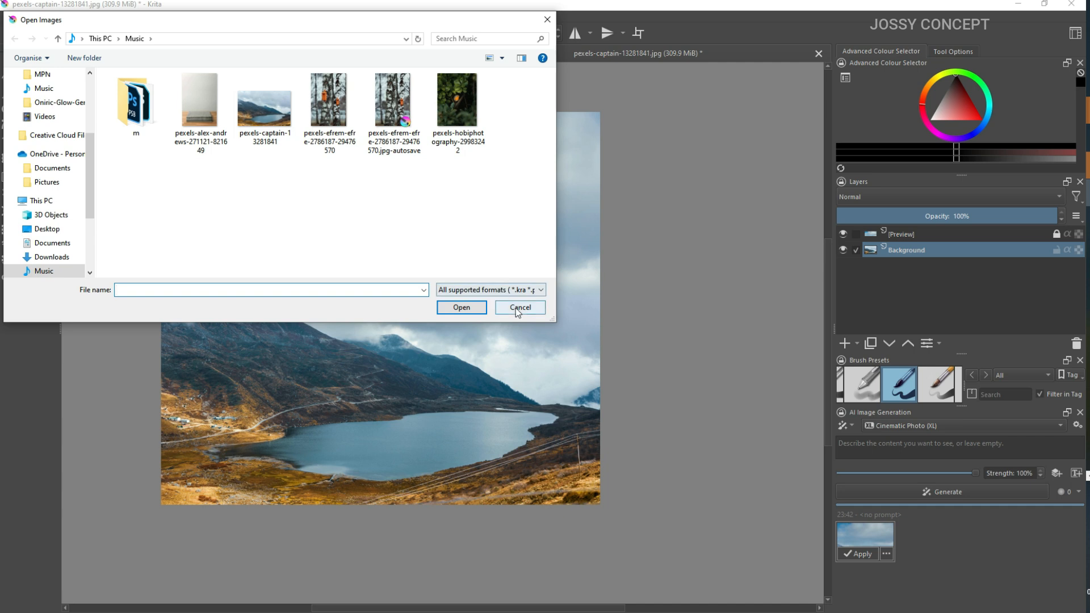
pyautogui.doubleClick(188, 112)
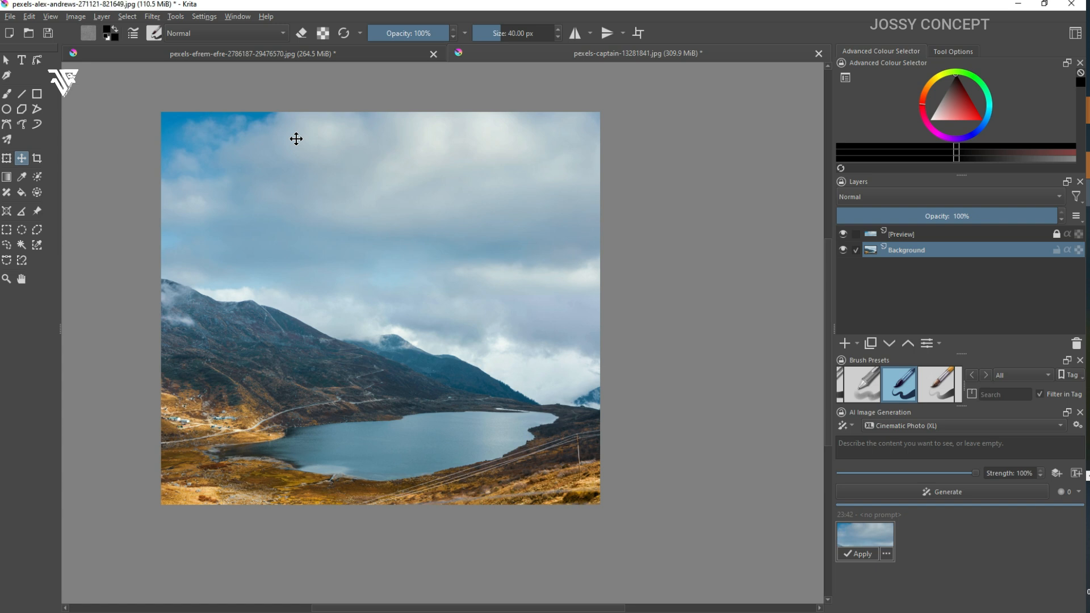
# Step: Apply the generated sky expansion to the landscape image and make the Background layer active
pyautogui.click(862, 544)
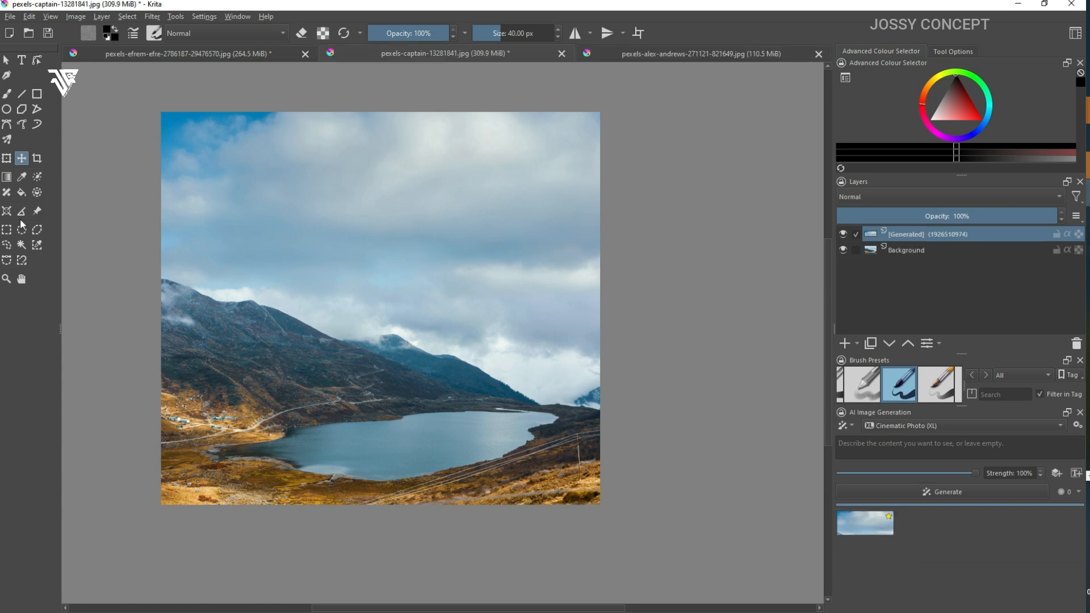
pyautogui.click(387, 411)
pyautogui.click(937, 250)
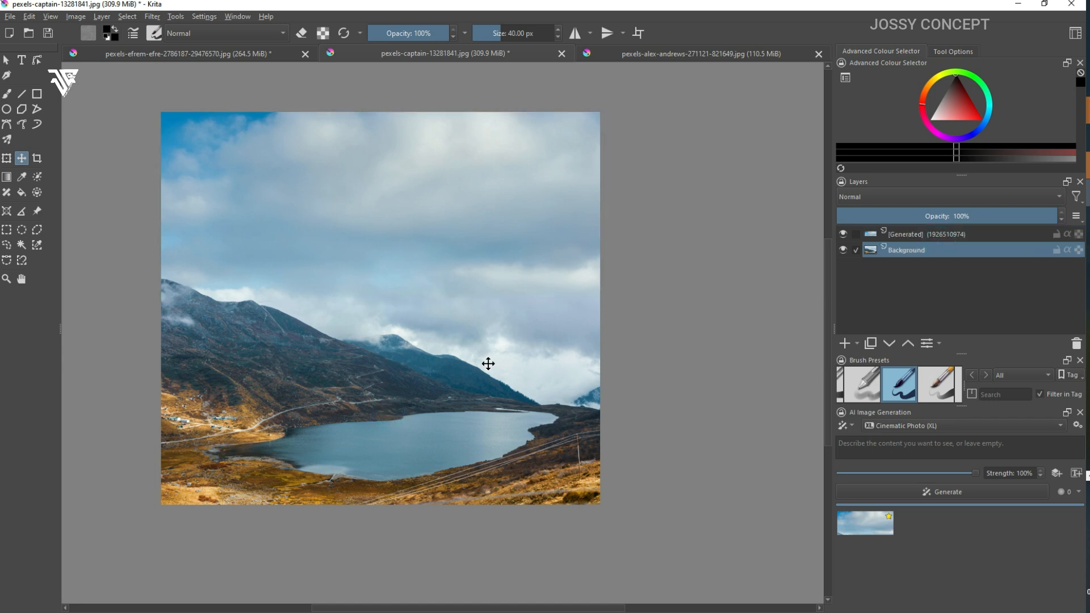
# Step: Outline an area in the middle of the lake with a freehand selection and generate Add Content with the prompt "boat"
pyautogui.click(8, 246)
pyautogui.moveTo(340, 434); pyautogui.dragTo(444, 420)
pyautogui.moveTo(344, 443); pyautogui.dragTo(343, 441)
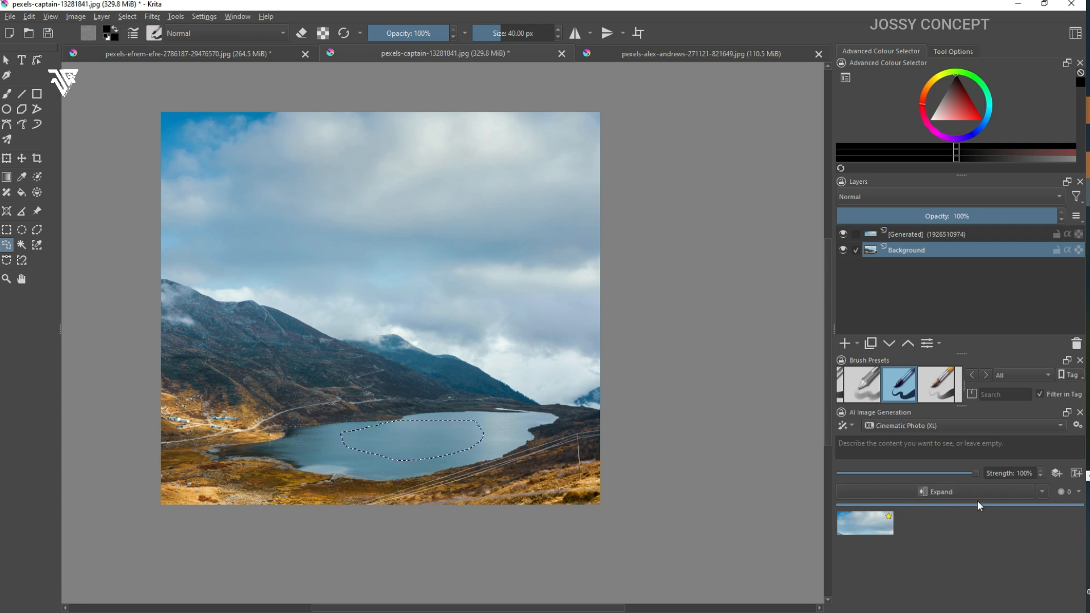
pyautogui.click(1042, 492)
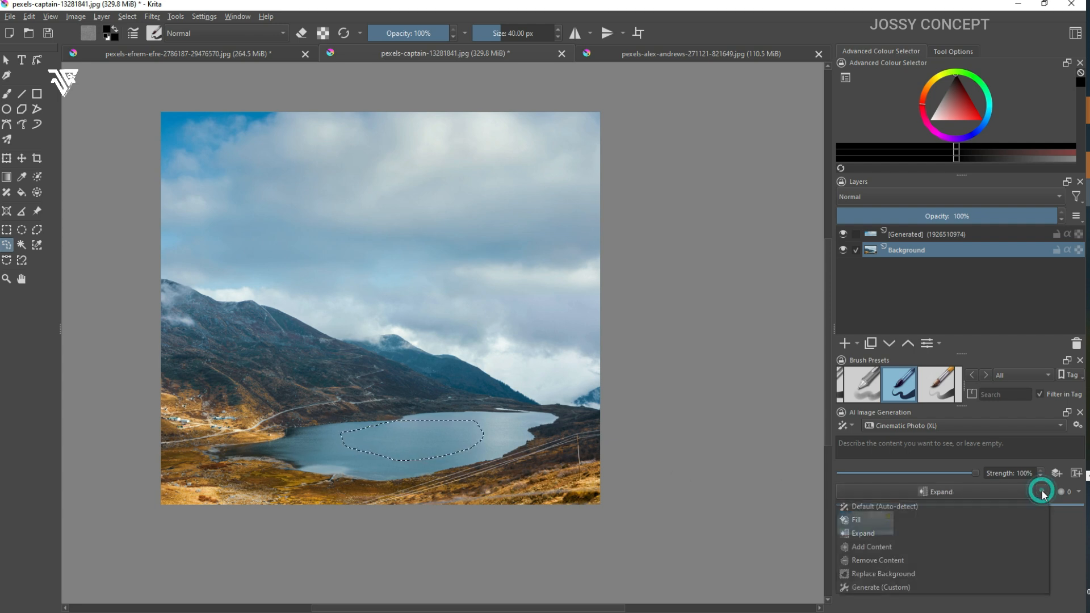
pyautogui.click(906, 547)
pyautogui.click(868, 447)
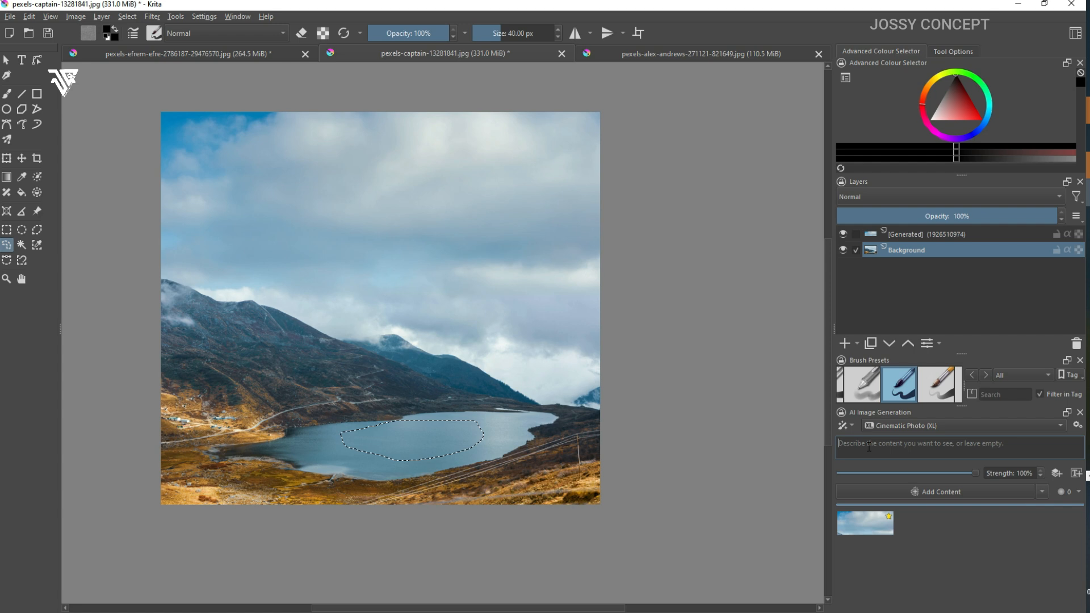
pyautogui.write('b')
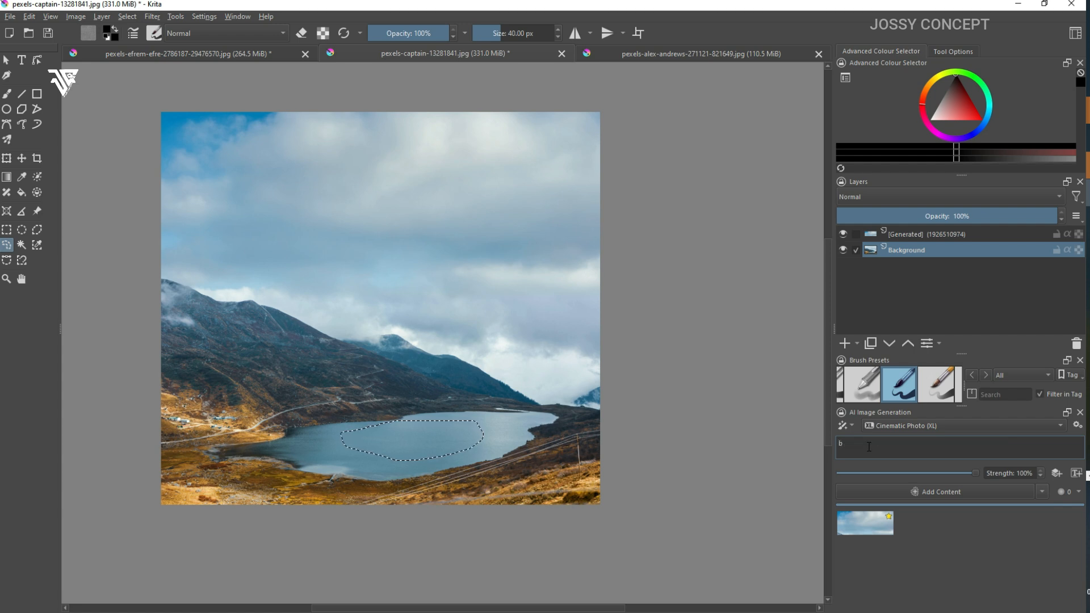
pyautogui.write('oat')
pyautogui.click(934, 498)
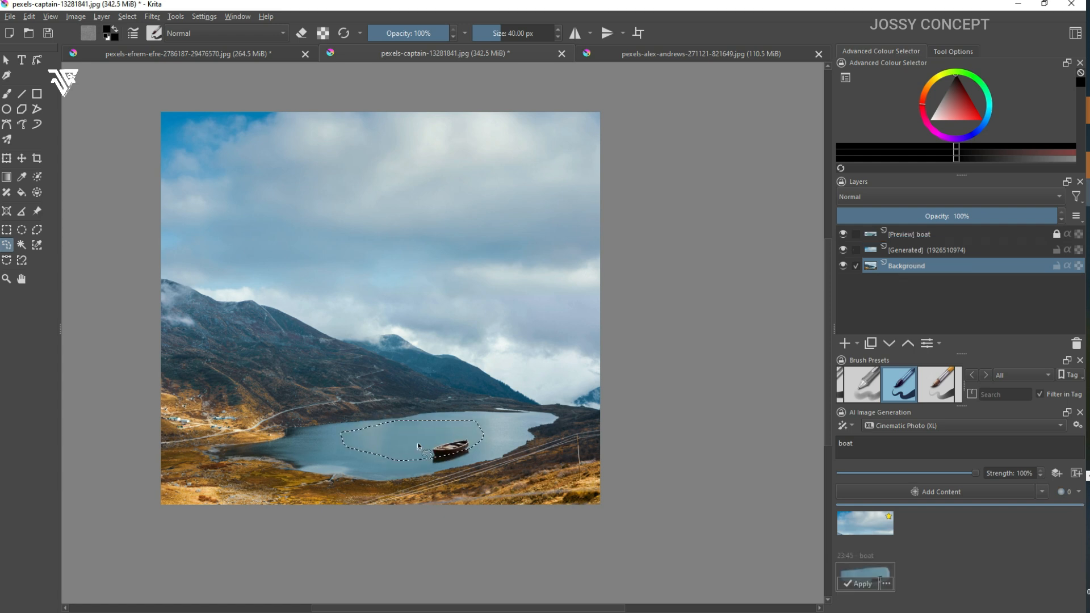
# Step: Clear the lake selection and apply the generated boat after inspecting it up close
pyautogui.hotkey('ctrl', 'shift', 'a')
pyautogui.scroll(5, 492, 480)
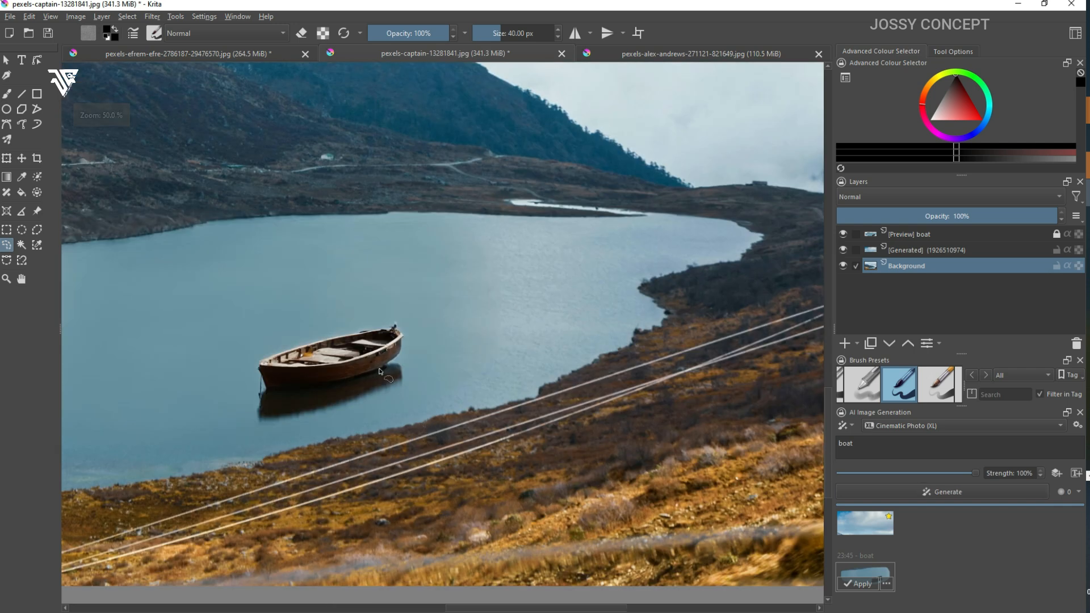
pyautogui.scroll(-4, 182, 363)
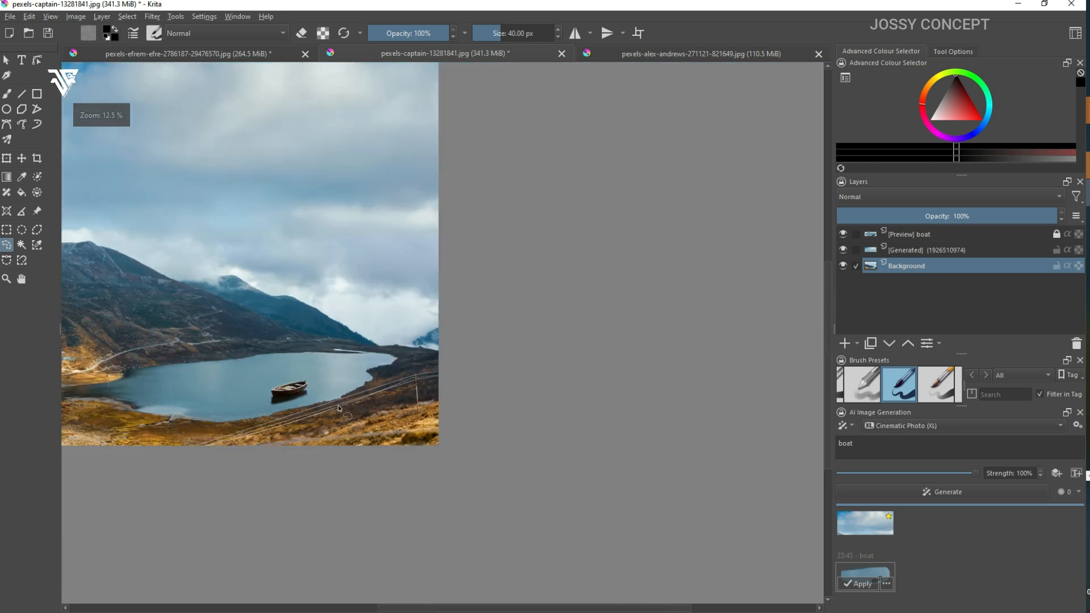
pyautogui.scroll(8, 294, 397)
pyautogui.scroll(-7, 290, 368)
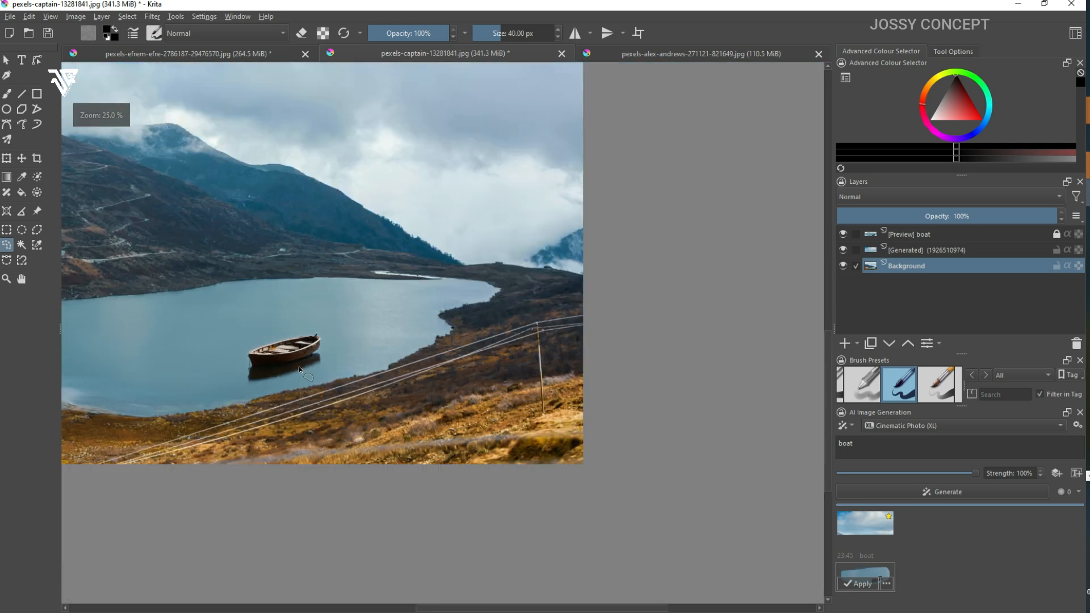
pyautogui.scroll(-1, 299, 366)
pyautogui.click(863, 584)
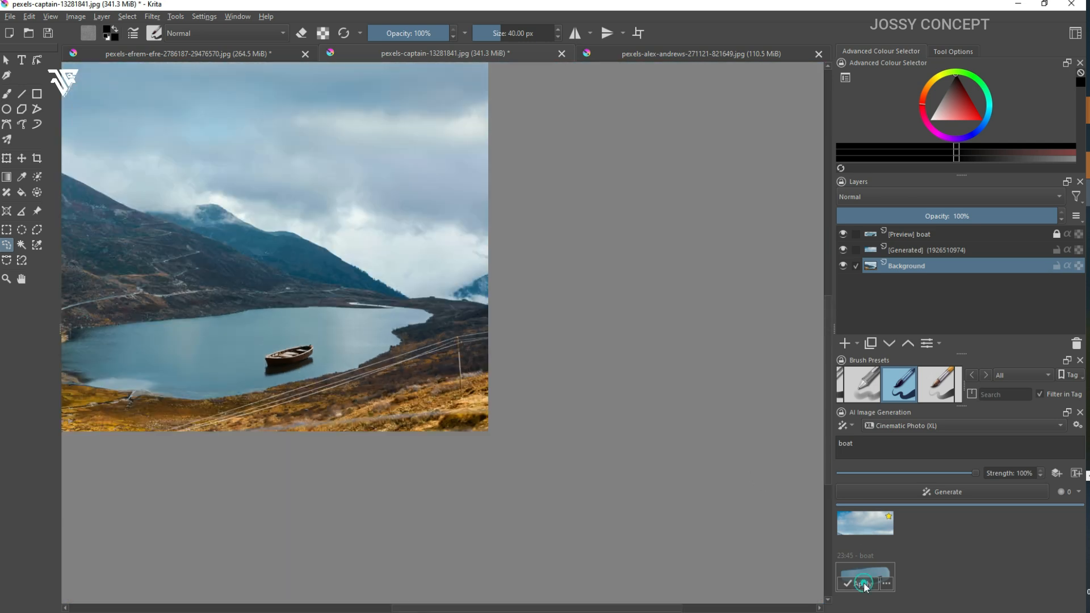
pyautogui.scroll(3, 418, 376)
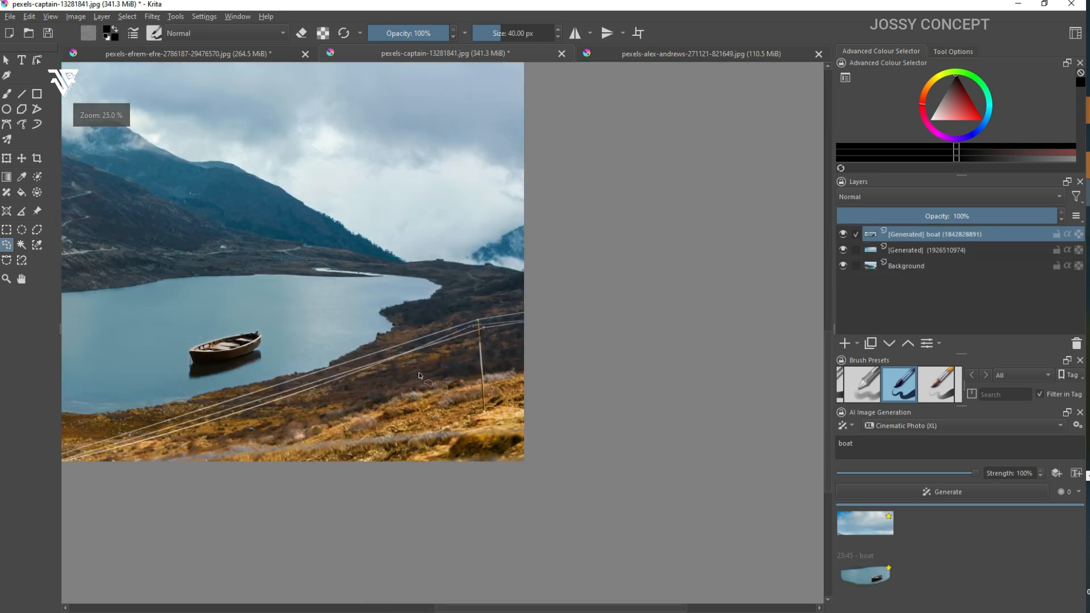
pyautogui.scroll(-3, 425, 377)
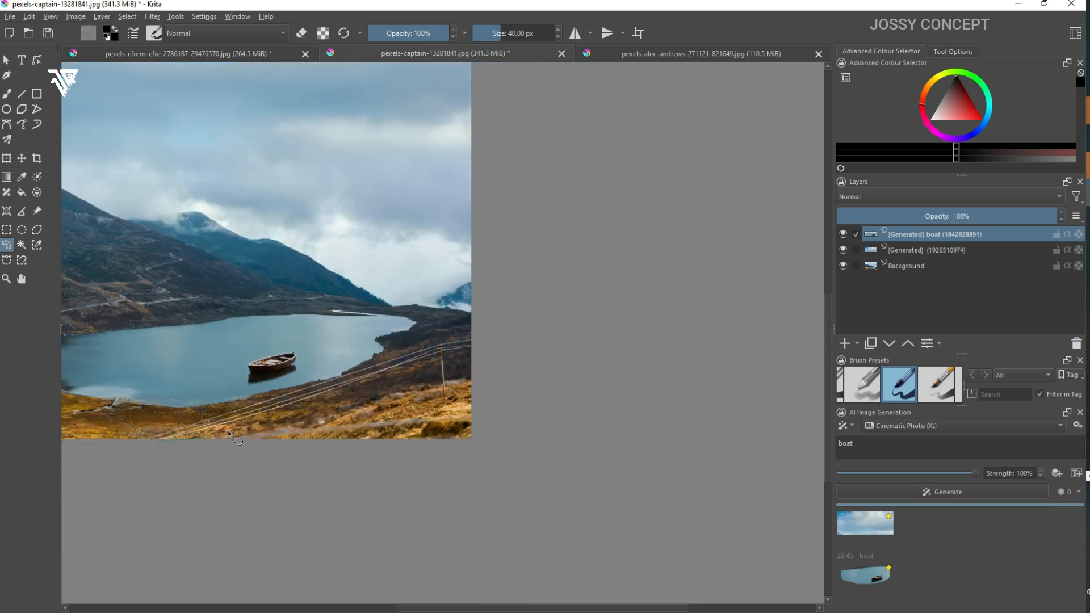
# Step: Outline the power lines along the near shore with a freehand selection and generate a Remove Content fill
pyautogui.moveTo(282, 414); pyautogui.dragTo(451, 373)
pyautogui.moveTo(436, 331); pyautogui.dragTo(320, 385)
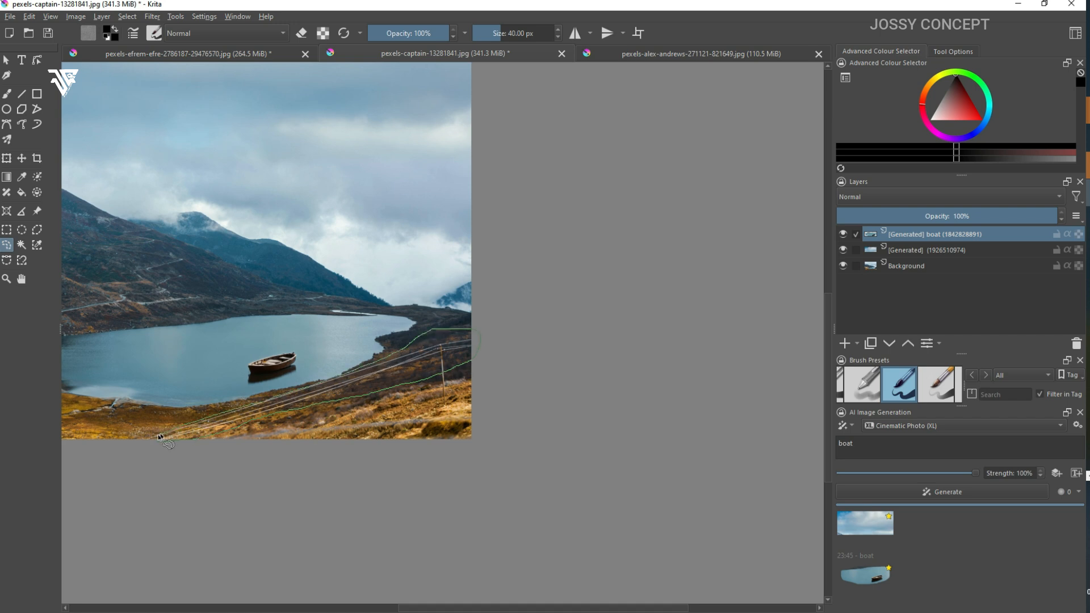
pyautogui.moveTo(149, 443); pyautogui.dragTo(150, 444)
pyautogui.click(1039, 492)
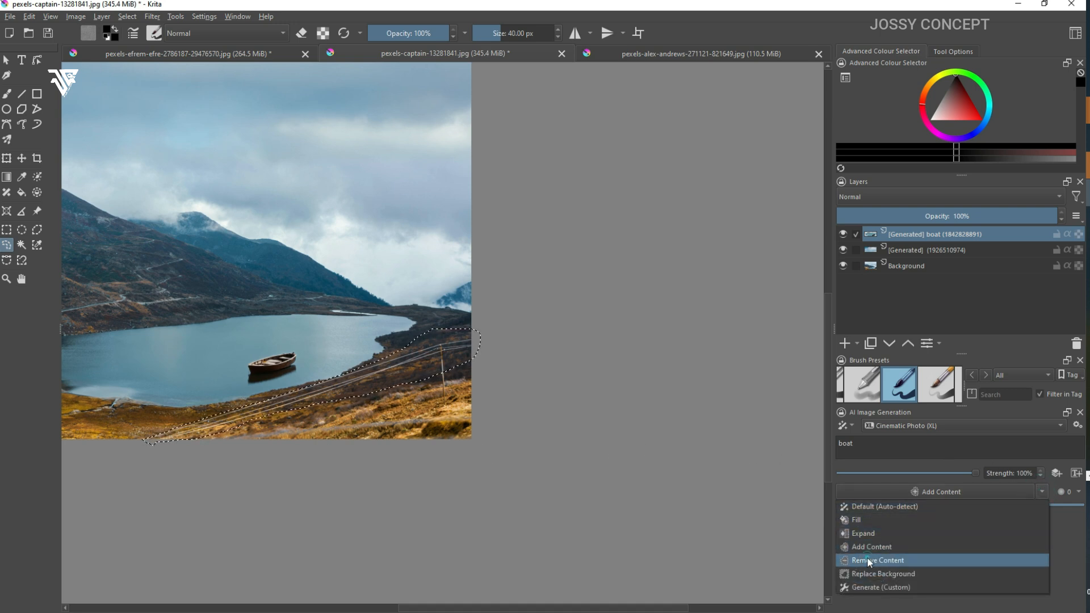
pyautogui.click(867, 558)
pyautogui.click(911, 492)
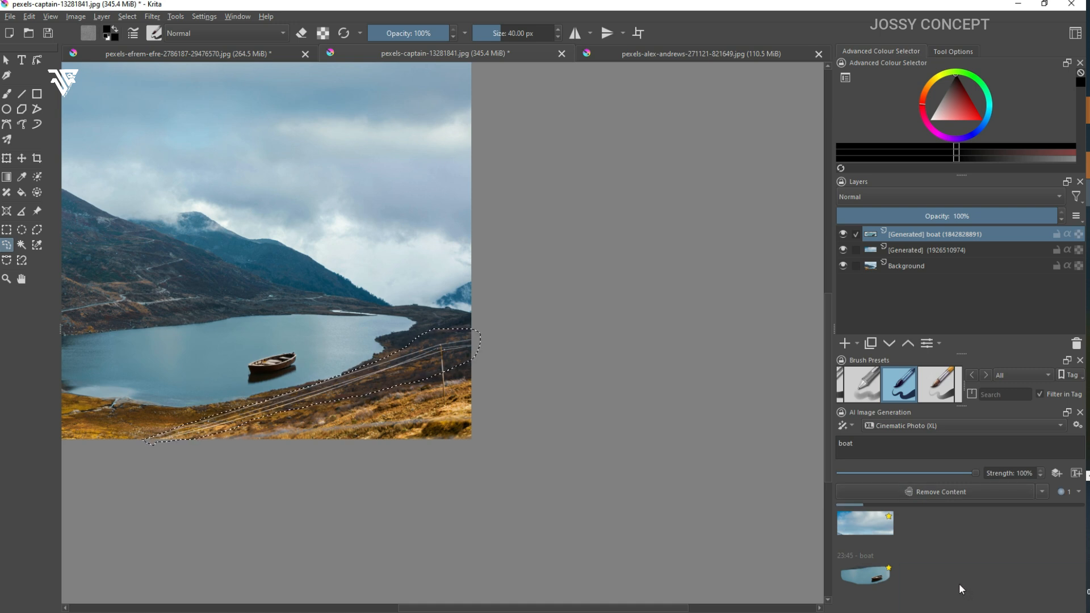
# Step: Clear the selection, check the power line removal against the original, and apply the generated result as a layer
pyautogui.scroll(3, 320, 402)
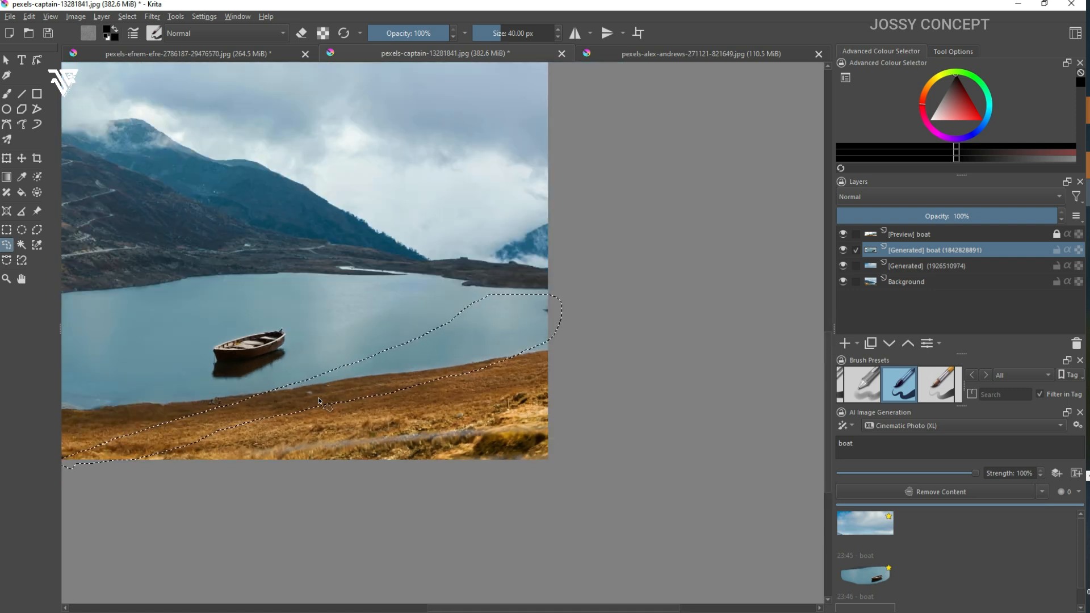
pyautogui.hotkey('ctrl', 'shift', 'a')
pyautogui.scroll(-1, 877, 573)
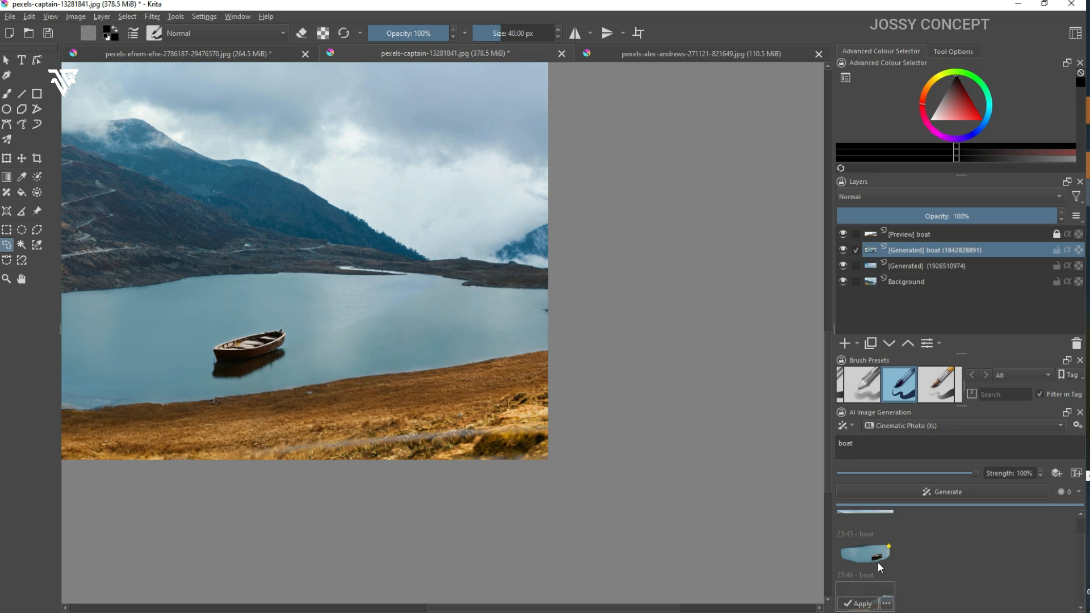
pyautogui.moveTo(853, 593)
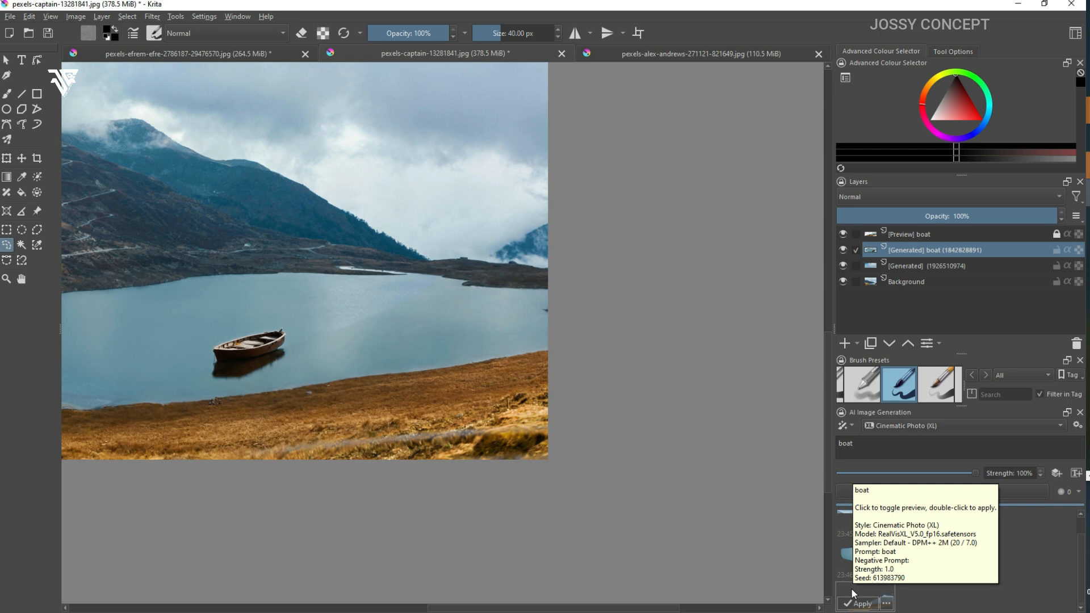
pyautogui.click(853, 594)
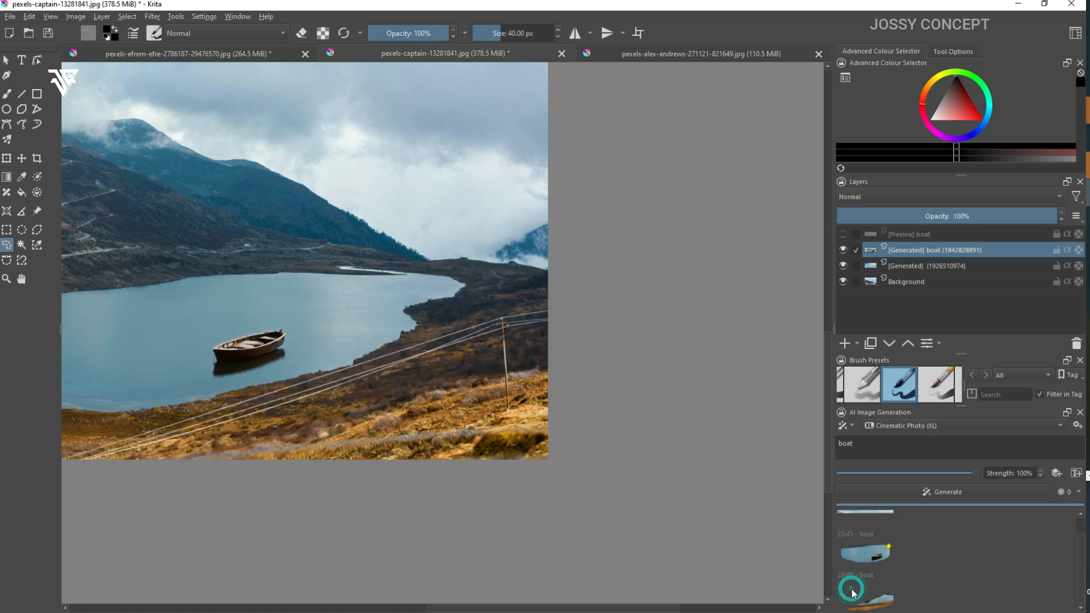
pyautogui.doubleClick(850, 590)
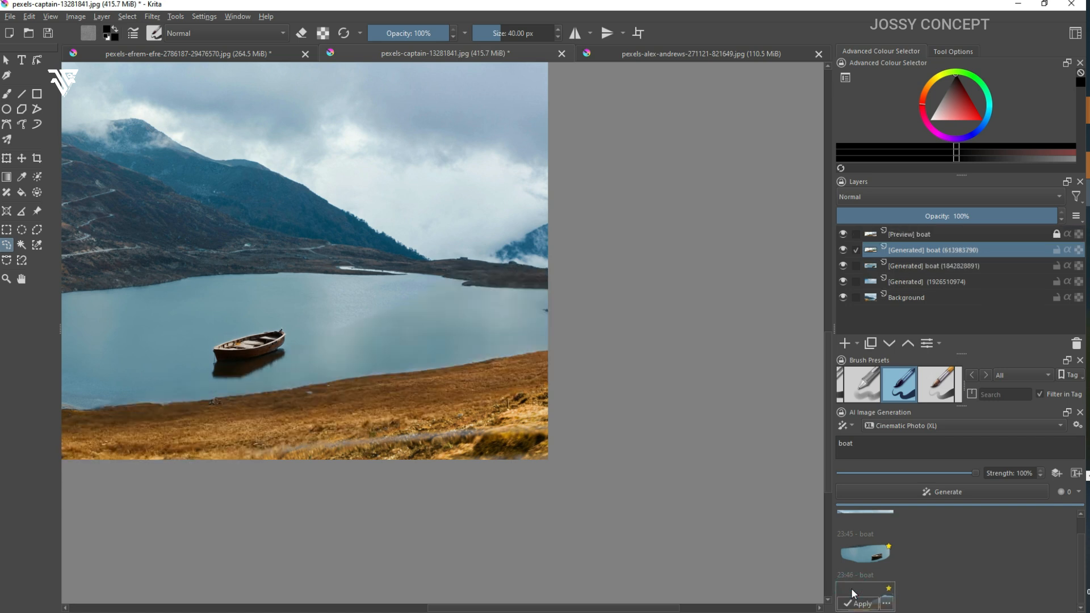
# Step: Compare the shore with and without the power lines by toggling the removal layer's visibility, ending with it hidden
pyautogui.click(844, 235)
pyautogui.click(844, 236)
pyautogui.click(844, 235)
pyautogui.click(843, 235)
pyautogui.click(844, 236)
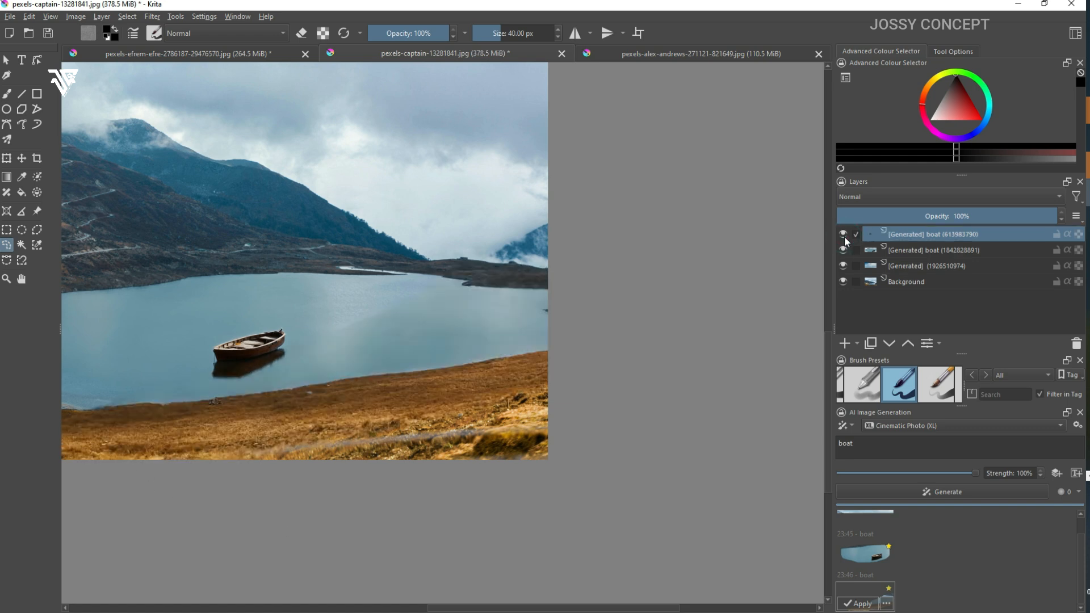
pyautogui.click(845, 236)
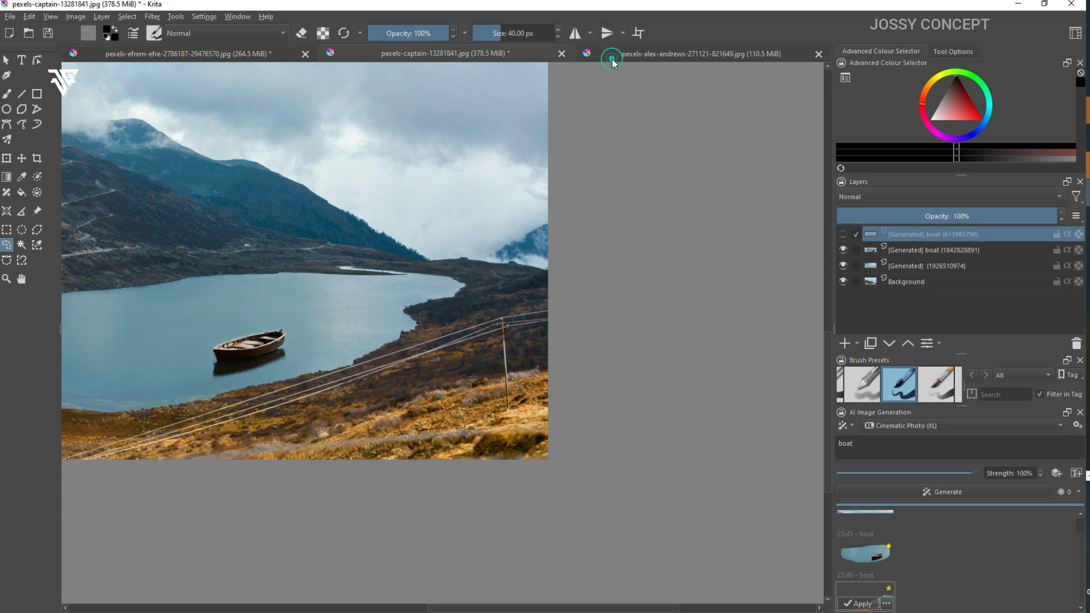
# Step: Switch to the folded cloth image and outline the top surface of the stack with a freehand selection
pyautogui.click(613, 59)
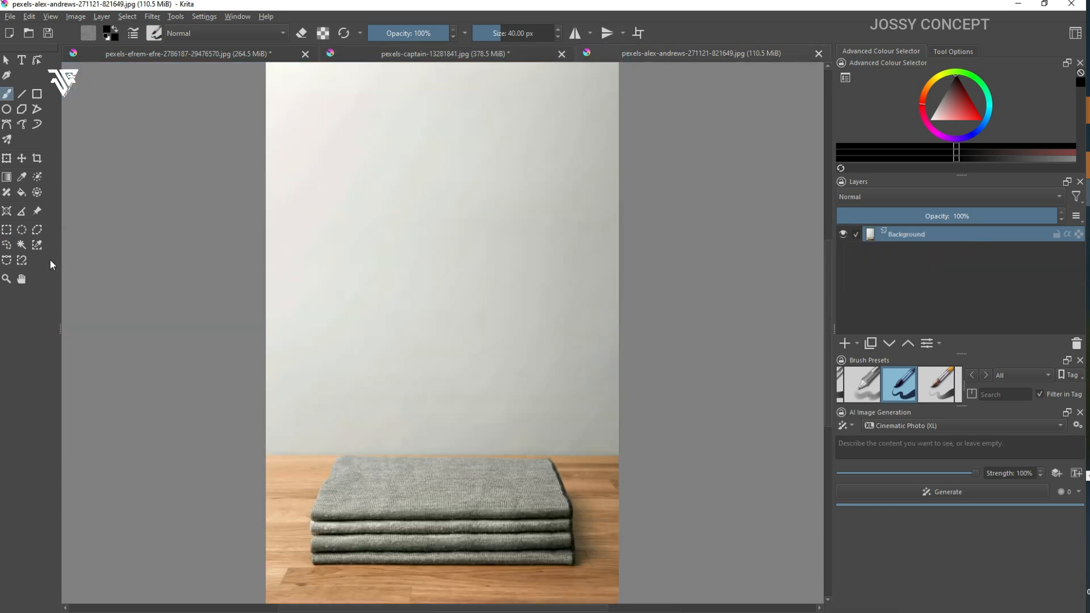
pyautogui.click(6, 245)
pyautogui.moveTo(331, 499); pyautogui.dragTo(520, 507)
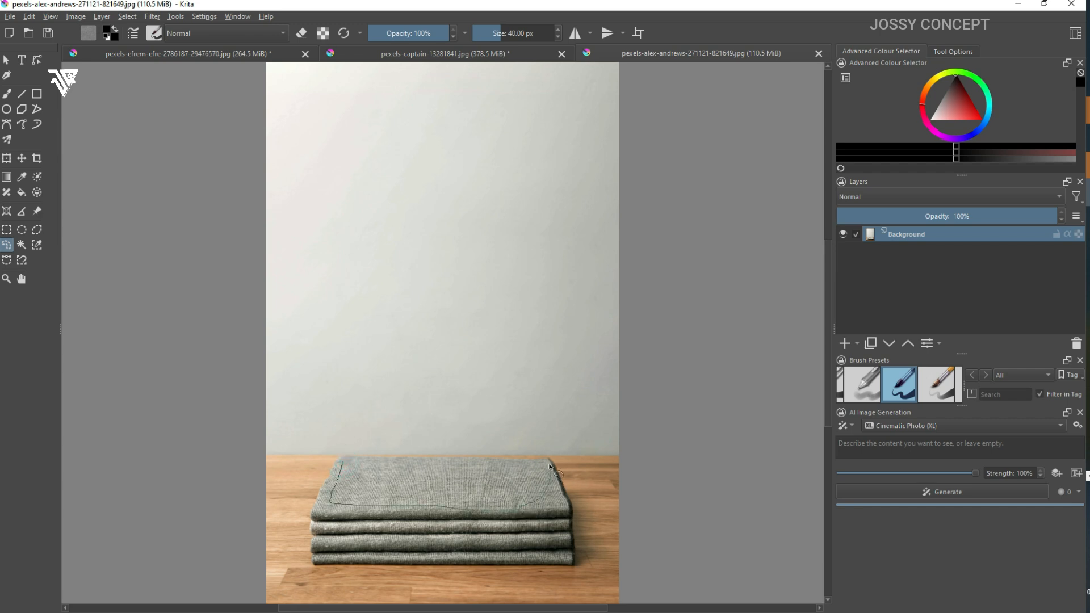
pyautogui.moveTo(501, 460); pyautogui.dragTo(346, 456)
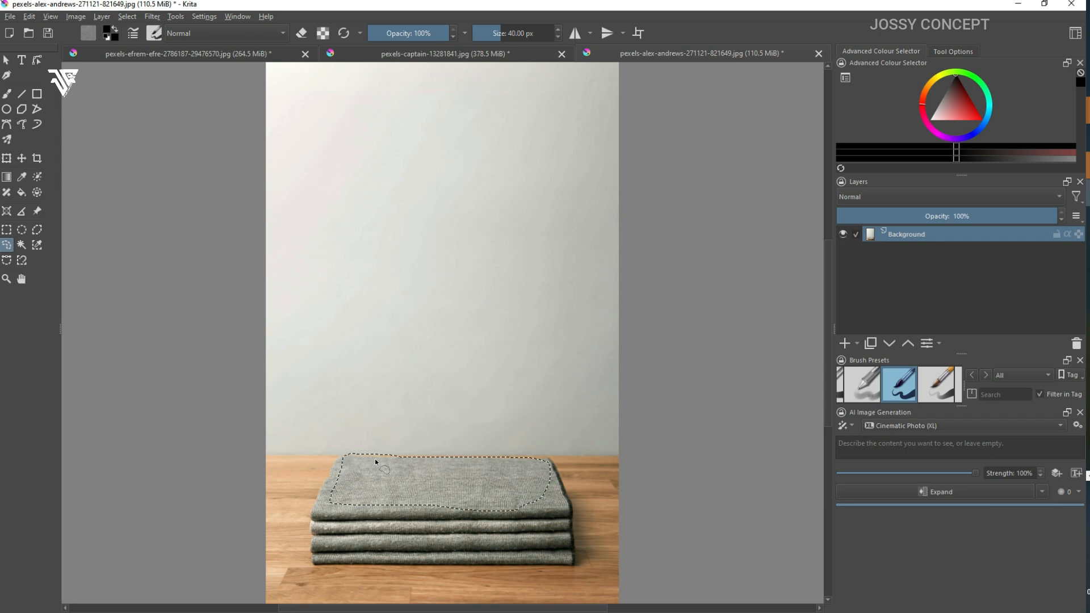
# Step: Generate Add Content in the selected area with the prompt "books" and inspect the result up close
pyautogui.click(1041, 492)
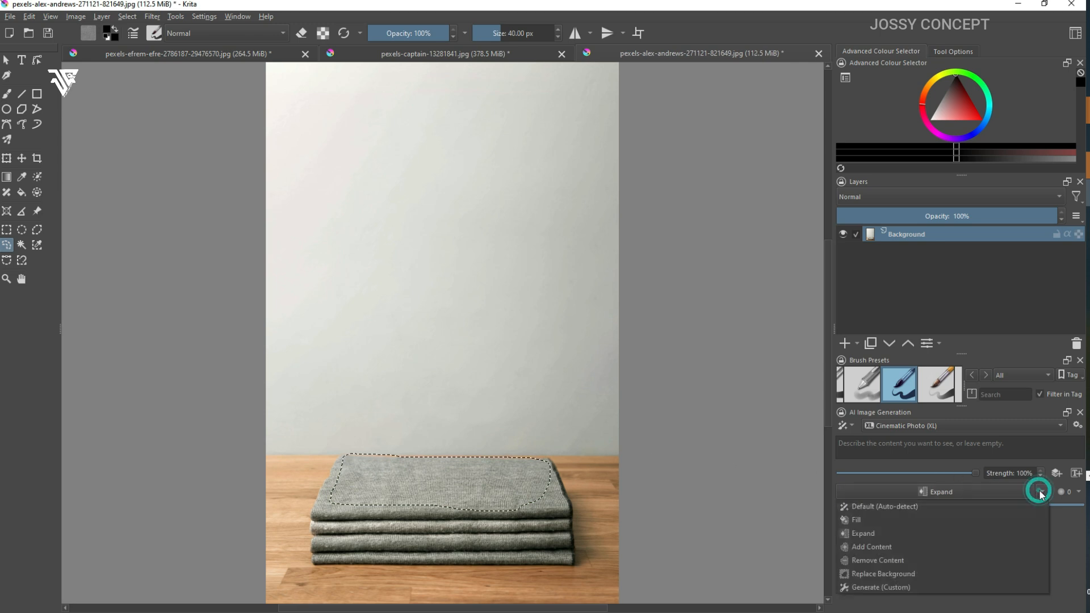
pyautogui.click(863, 547)
pyautogui.click(882, 449)
pyautogui.write('books')
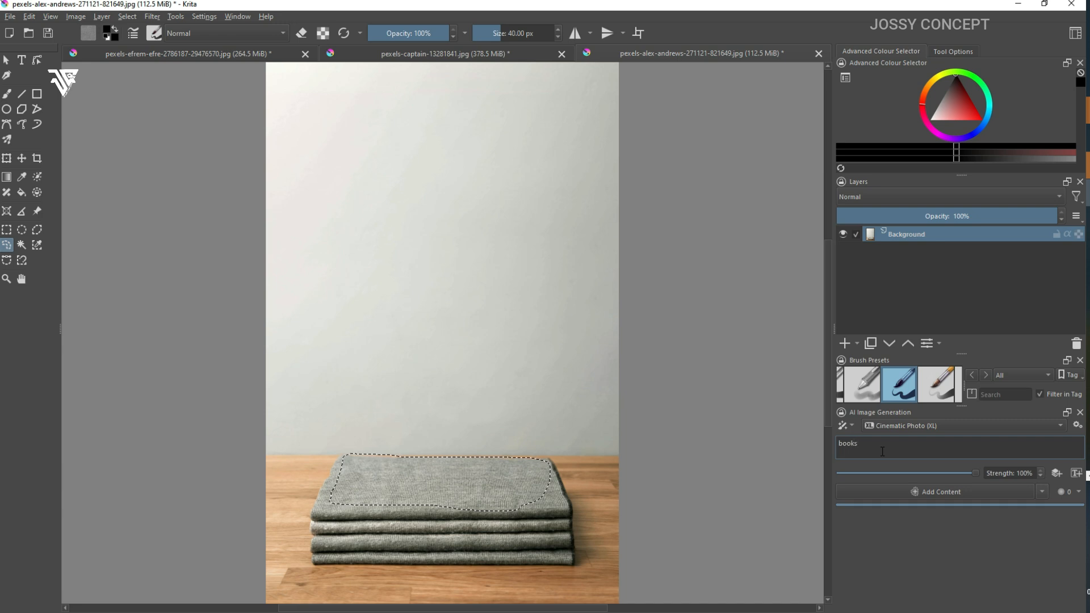
pyautogui.click(914, 492)
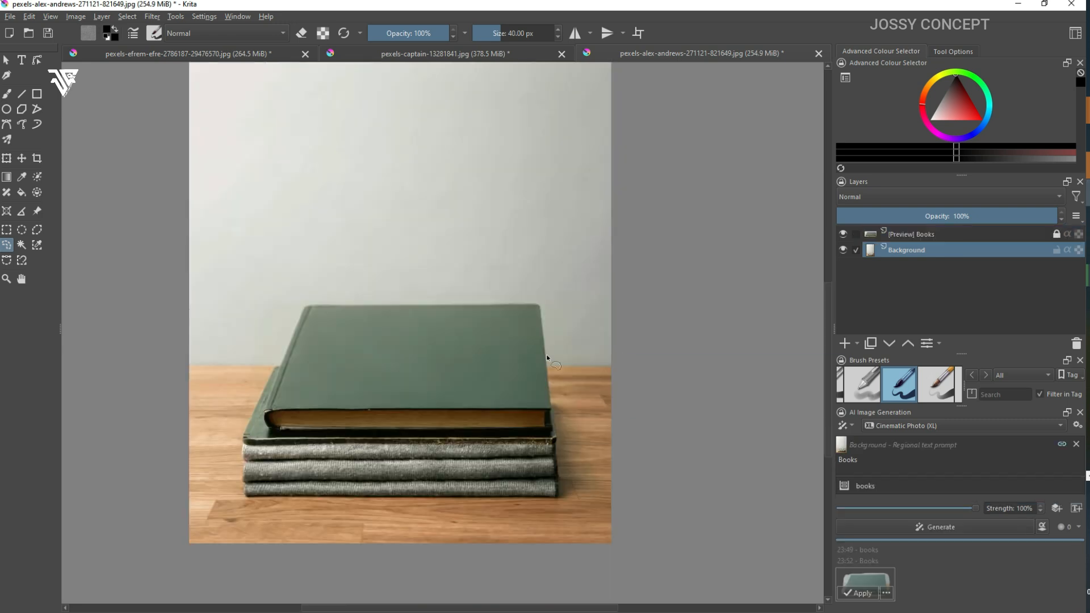
pyautogui.scroll(2, 547, 353)
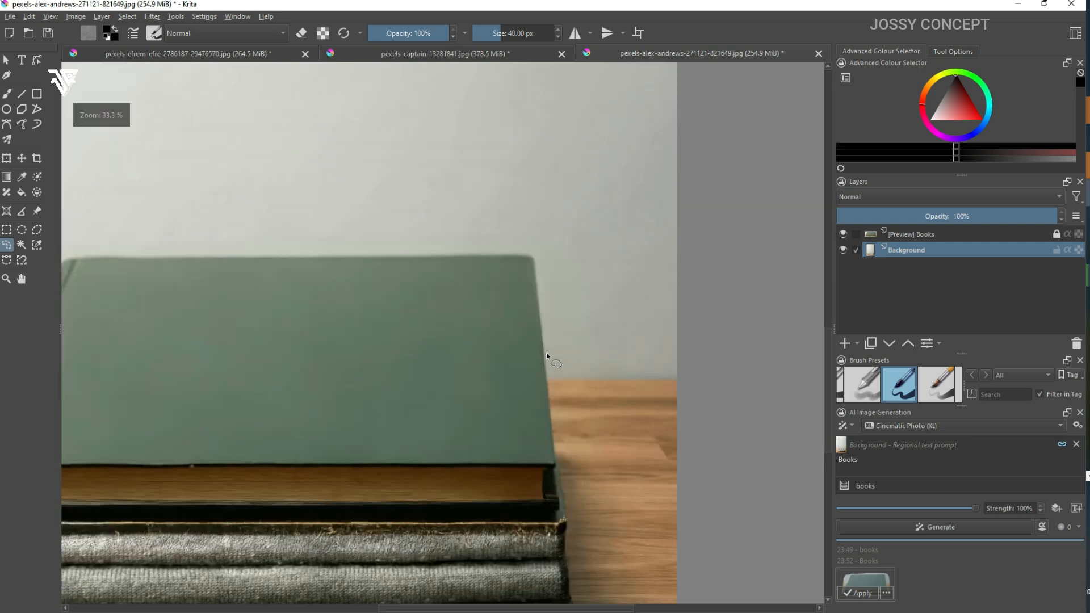
pyautogui.scroll(-2, 547, 352)
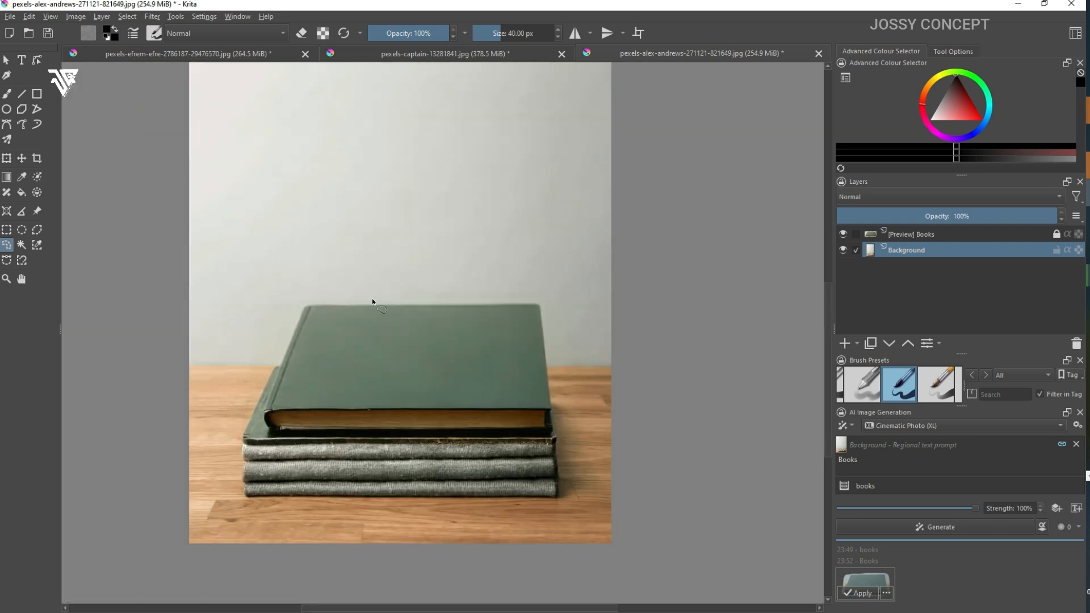
pyautogui.scroll(-1, 373, 298)
pyautogui.scroll(1, 373, 298)
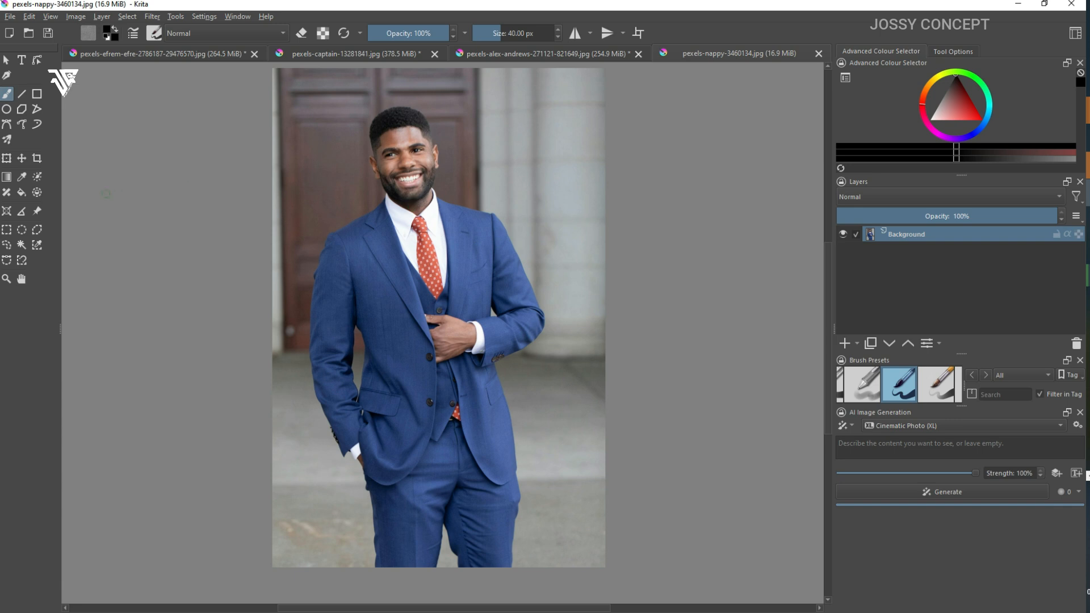
# Step: Outline the red tie and the shirt around it with a freehand selection in the suit portrait
pyautogui.click(6, 244)
pyautogui.moveTo(425, 217)
pyautogui.mouseDown()
pyautogui.moveTo(413, 218)
pyautogui.moveTo(410, 235)
pyautogui.mouseUp()
pyautogui.moveTo(442, 242); pyautogui.dragTo(432, 219)
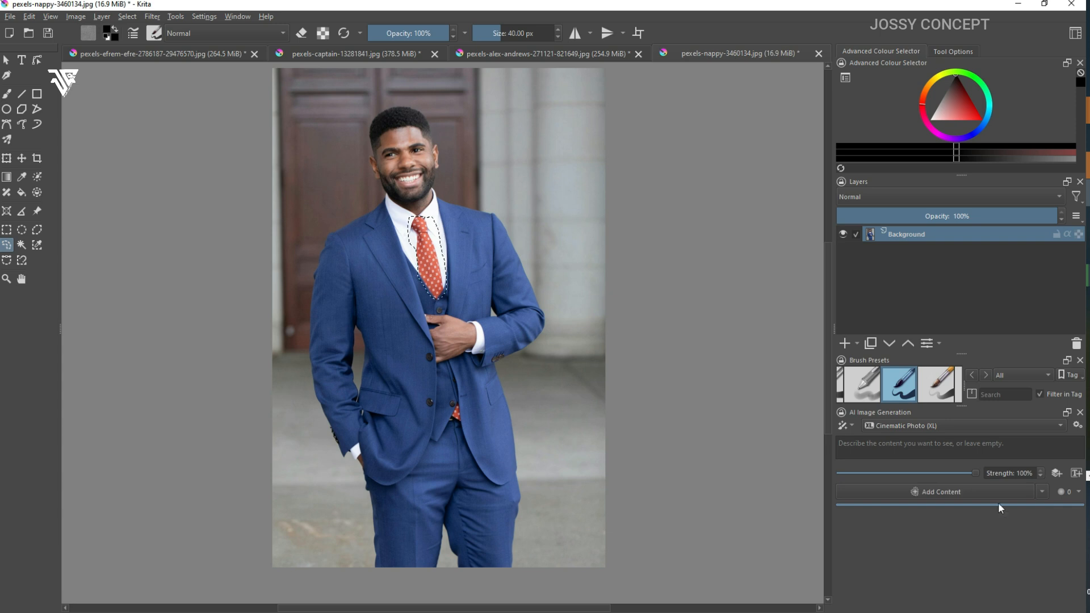
# Step: Generate a Remove Content fill over the tie selection with the prompt "tie"
pyautogui.click(1043, 492)
pyautogui.click(902, 561)
pyautogui.click(906, 451)
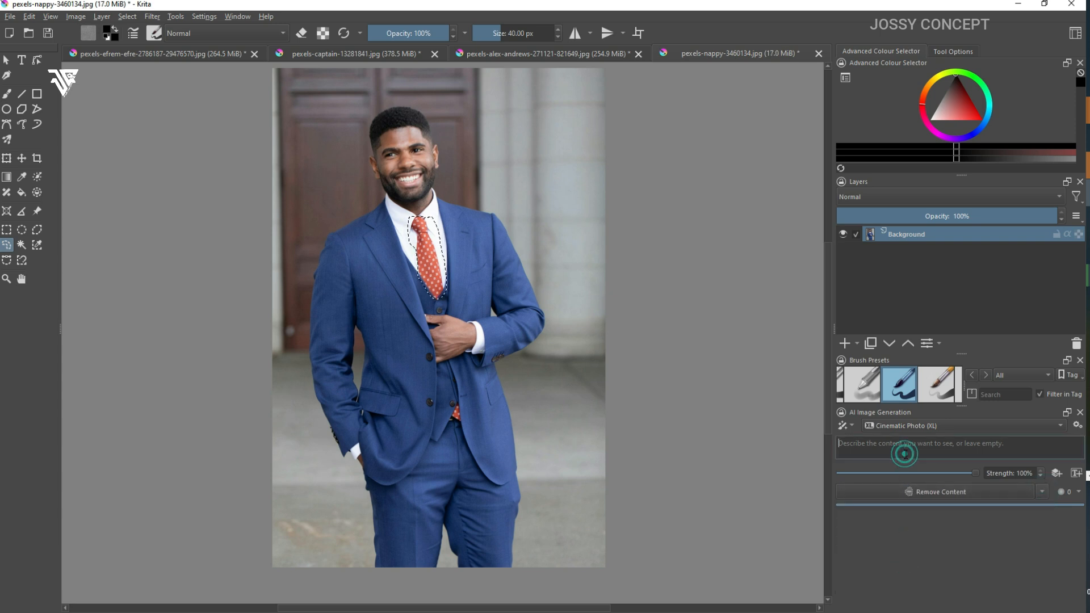
pyautogui.write('tiw')
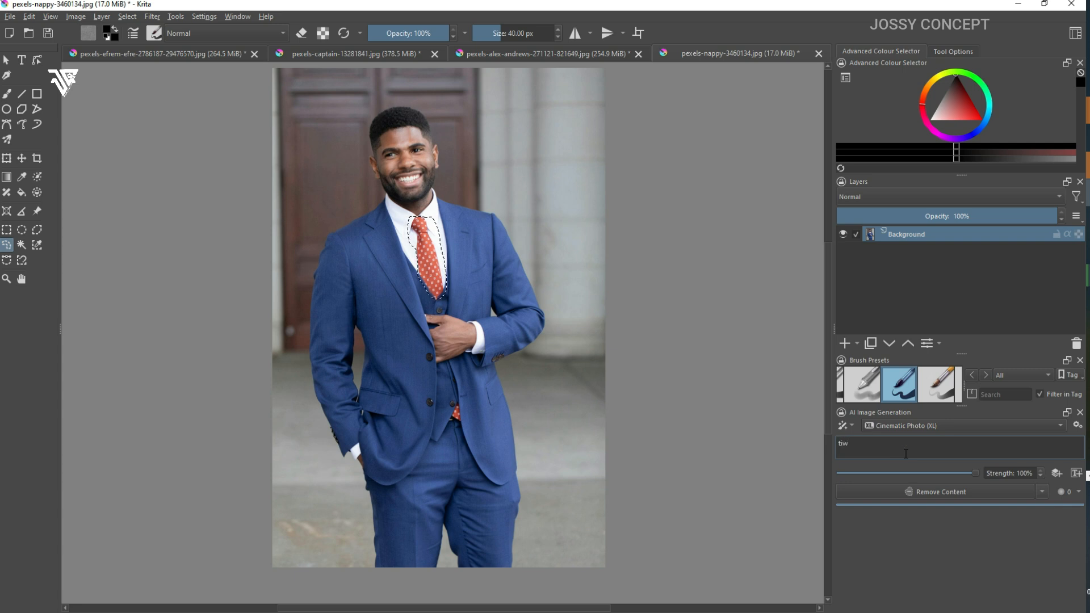
pyautogui.press('BackSpace')
pyautogui.write('e')
pyautogui.click(923, 490)
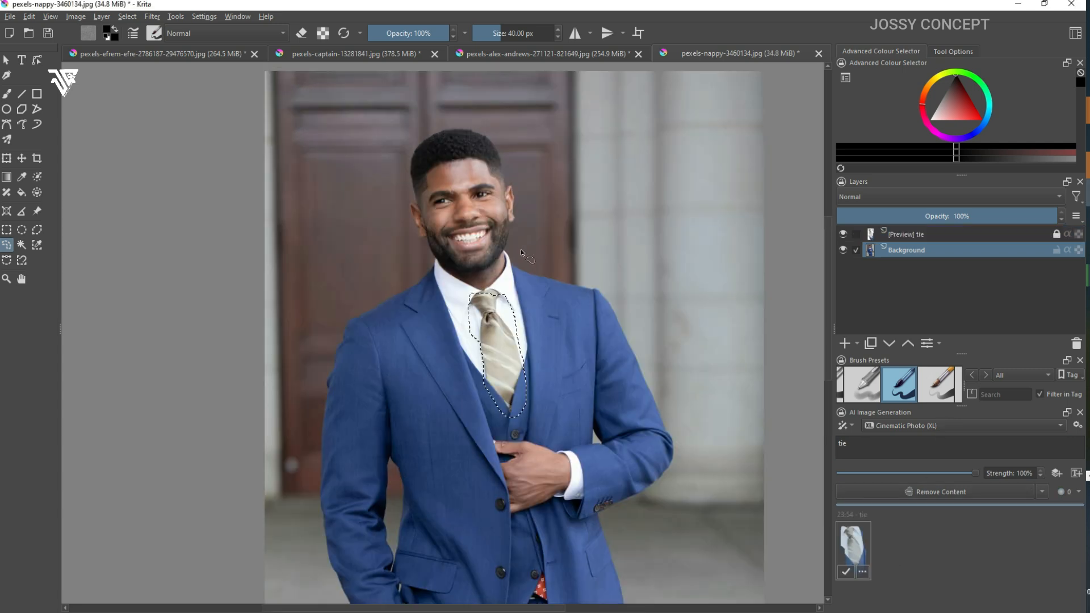
# Step: Compare the generated tie with the original up close and apply it as a layer
pyautogui.scroll(1, 557, 309)
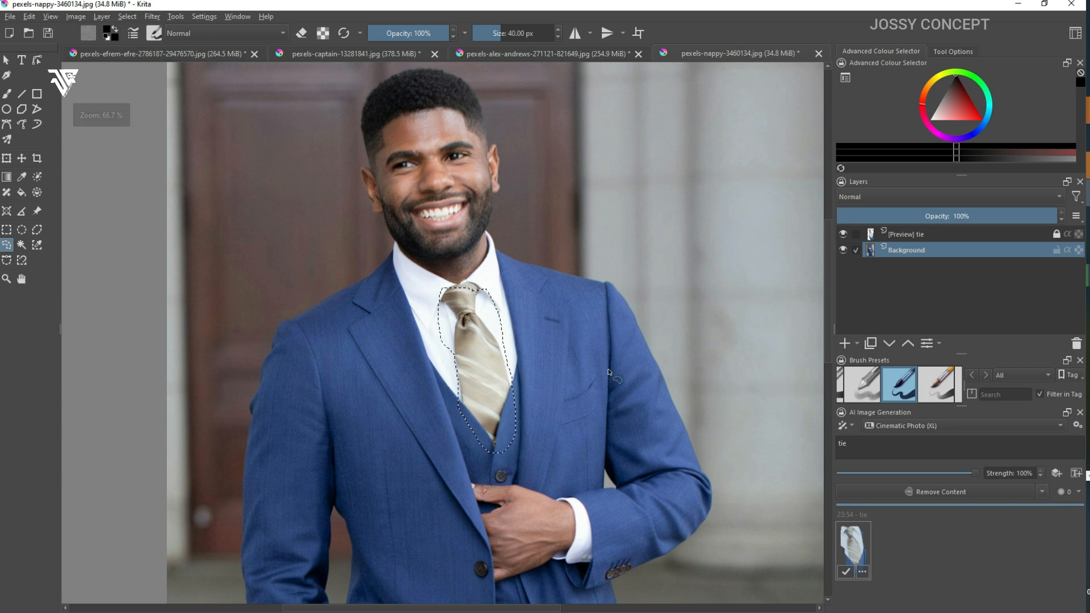
pyautogui.click(852, 551)
pyautogui.click(851, 553)
pyautogui.doubleClick(852, 553)
pyautogui.click(851, 553)
pyautogui.doubleClick(852, 553)
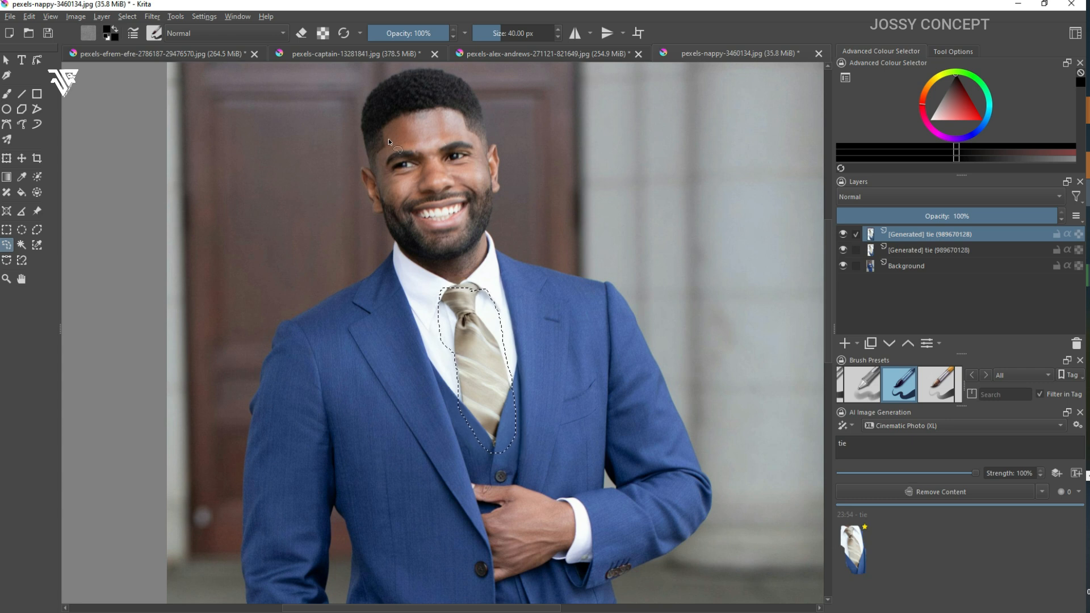
# Step: Outline the hair with a freehand selection and generate a Fill there with the prompt "dreads"
pyautogui.moveTo(376, 123)
pyautogui.mouseDown()
pyautogui.moveTo(384, 161)
pyautogui.moveTo(368, 167)
pyautogui.moveTo(341, 146)
pyautogui.moveTo(338, 116)
pyautogui.moveTo(371, 64)
pyautogui.moveTo(454, 62)
pyautogui.moveTo(491, 88)
pyautogui.moveTo(491, 131)
pyautogui.moveTo(390, 117)
pyautogui.mouseUp()
pyautogui.click(1042, 492)
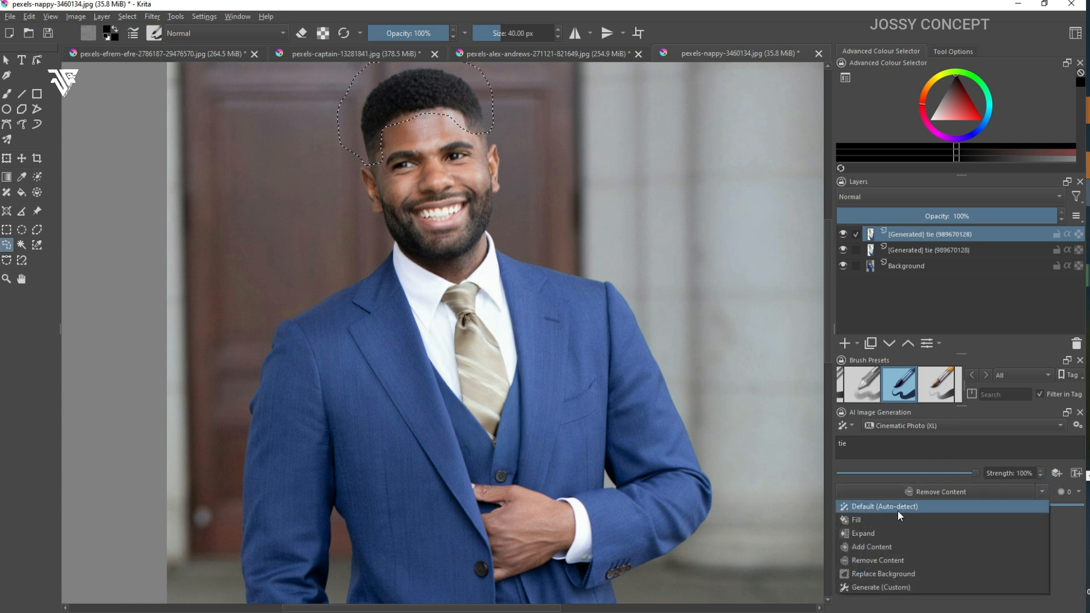
pyautogui.click(861, 519)
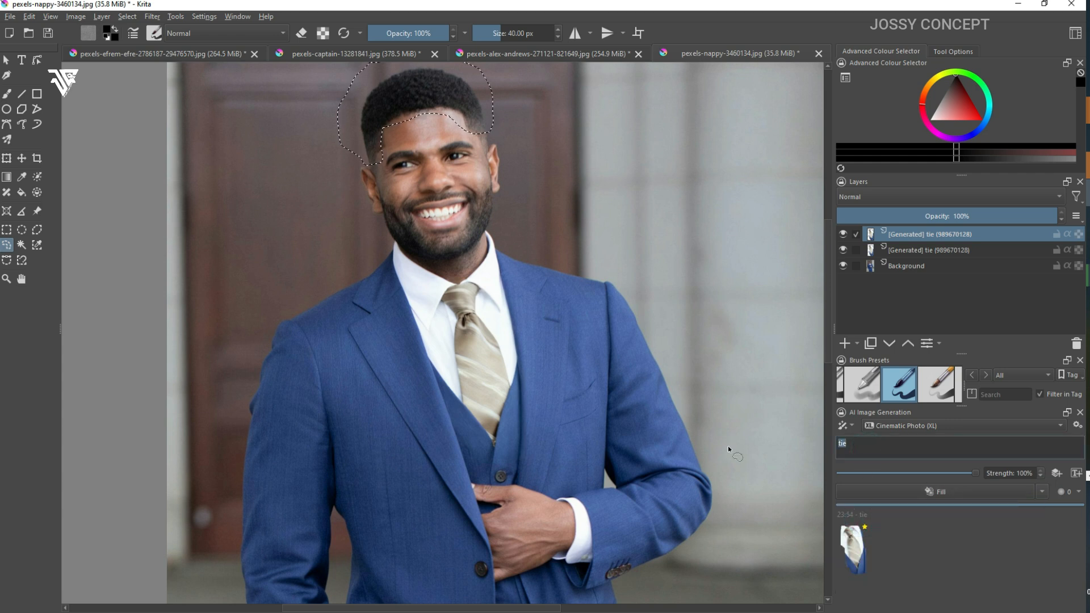
pyautogui.write('dreads')
pyautogui.click(964, 493)
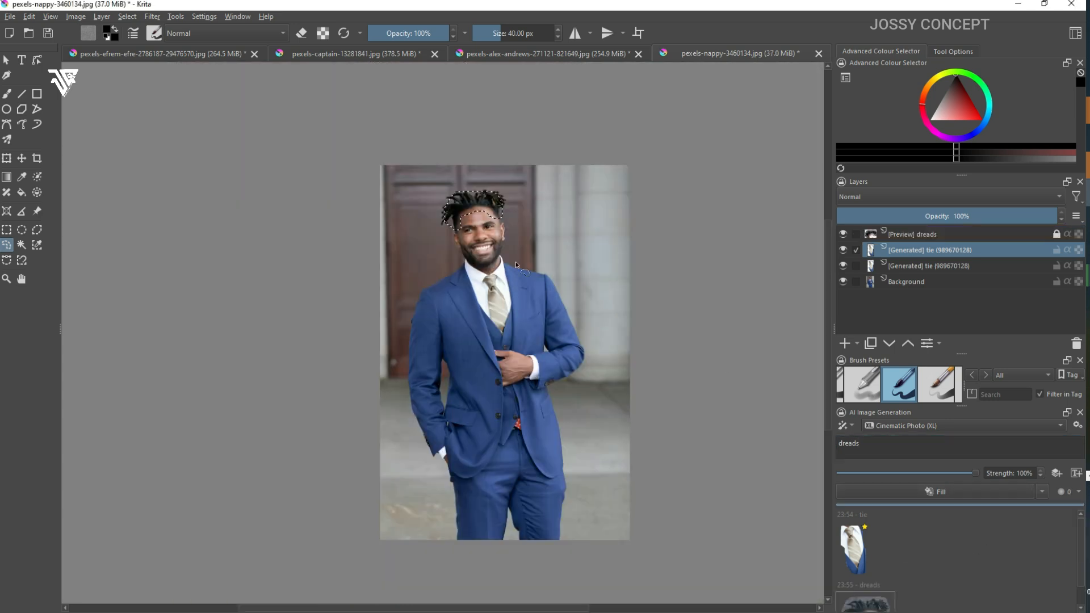
# Step: Clear the hair selection and inspect the generated dreads up close and at full view
pyautogui.scroll(2, 516, 200)
pyautogui.scroll(2, 514, 200)
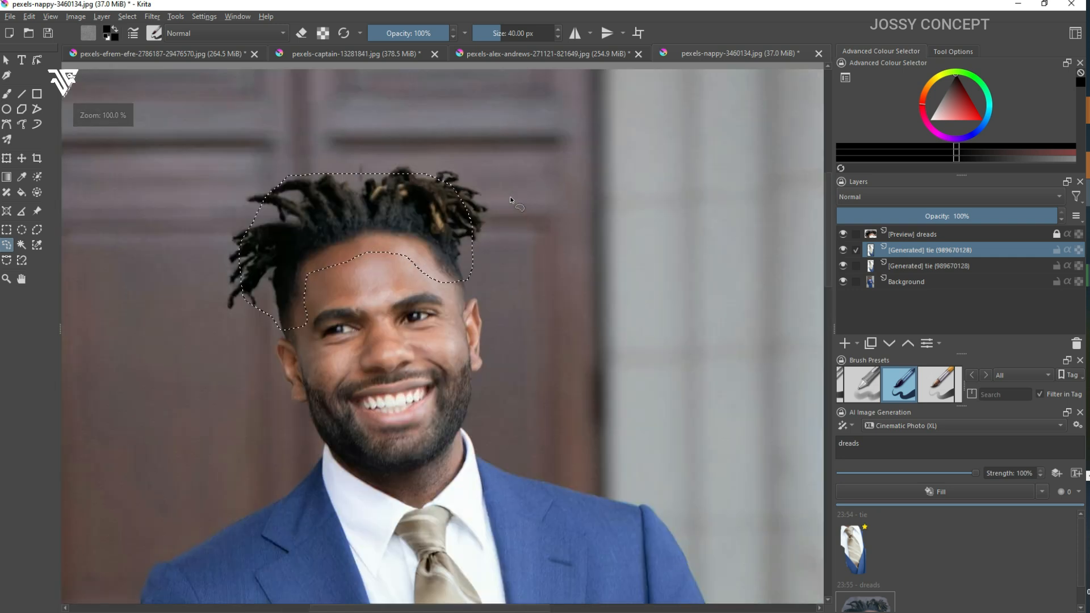
pyautogui.scroll(1, 511, 199)
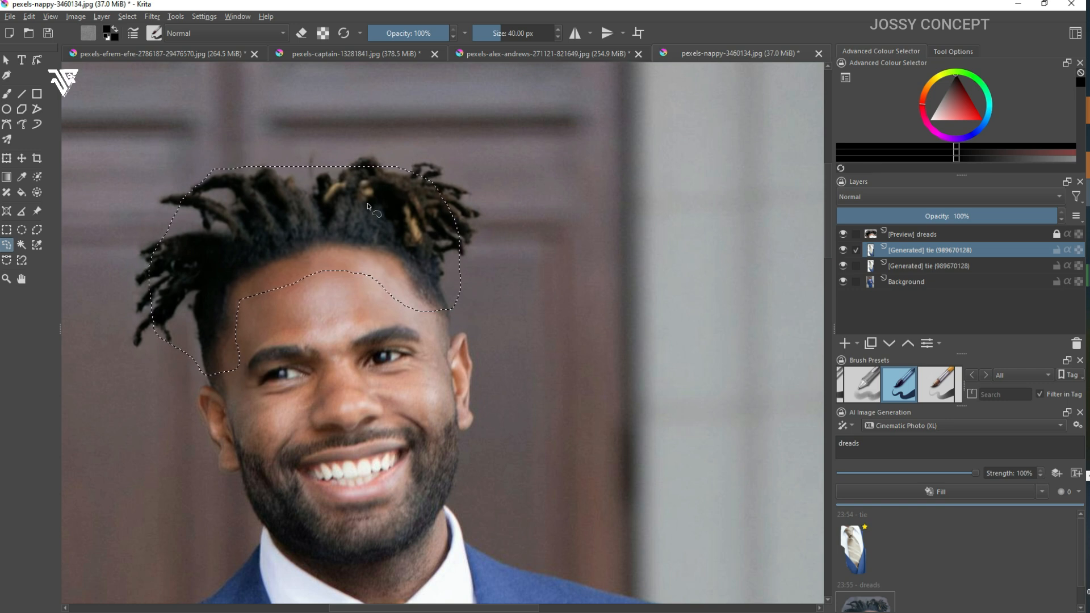
pyautogui.hotkey('ctrl', 'shift', 'a')
pyautogui.scroll(-4, 415, 238)
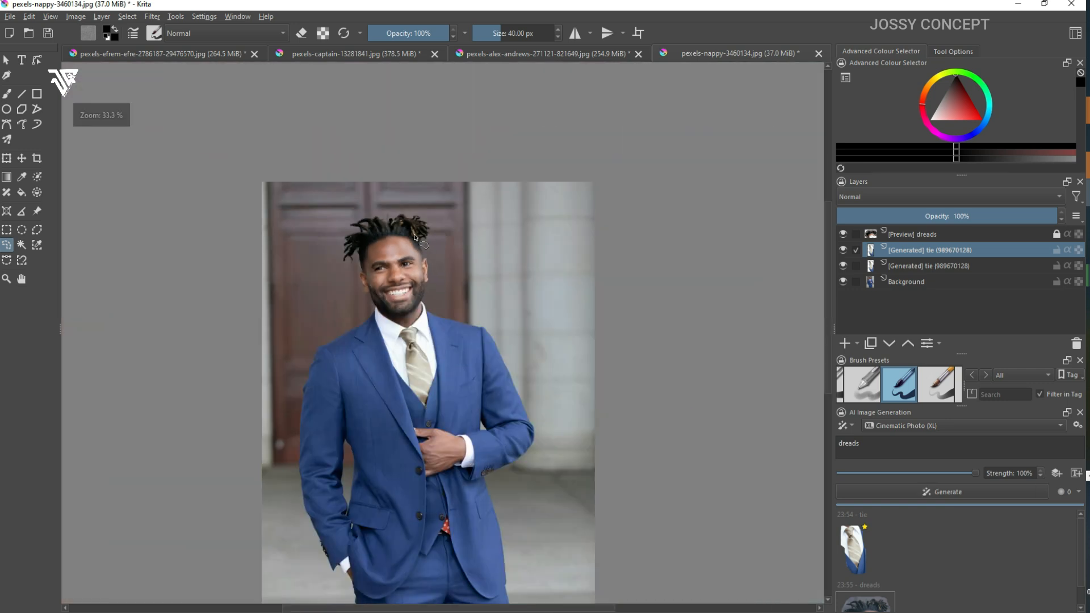
pyautogui.scroll(3, 407, 222)
pyautogui.scroll(-2, 884, 571)
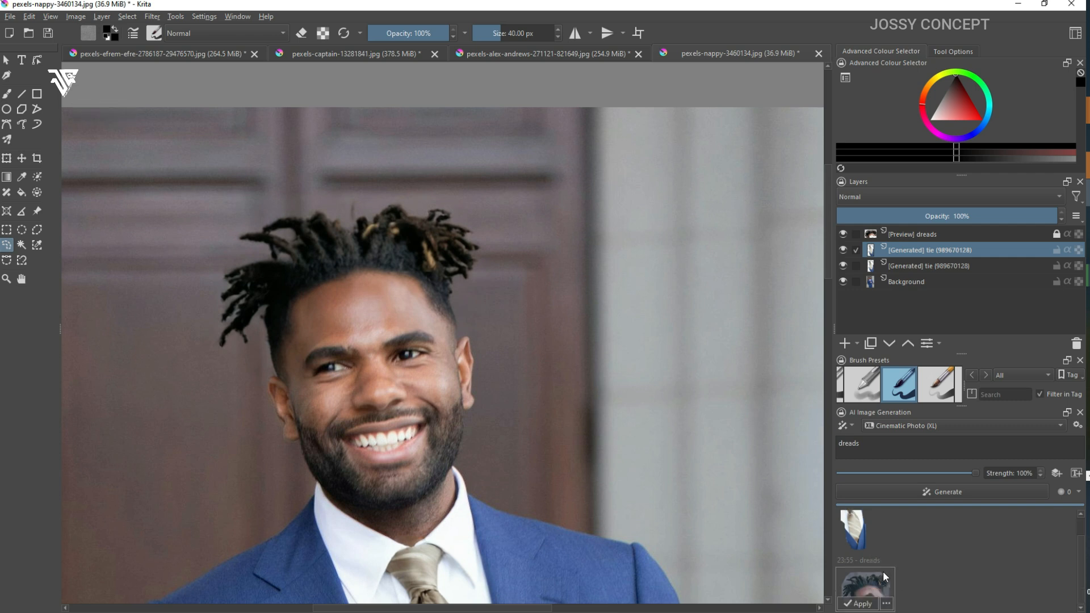
# Step: Compare the dreads preview with the original hair, apply it as a layer, and turn the preview off
pyautogui.click(873, 578)
pyautogui.click(873, 579)
pyautogui.click(873, 579)
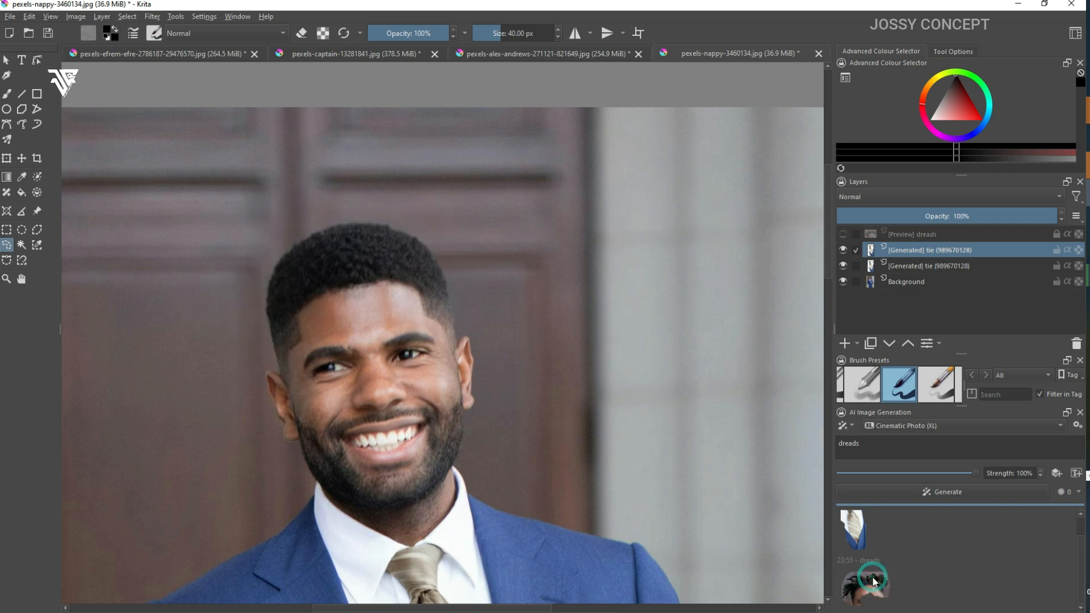
pyautogui.doubleClick(873, 578)
pyautogui.click(874, 580)
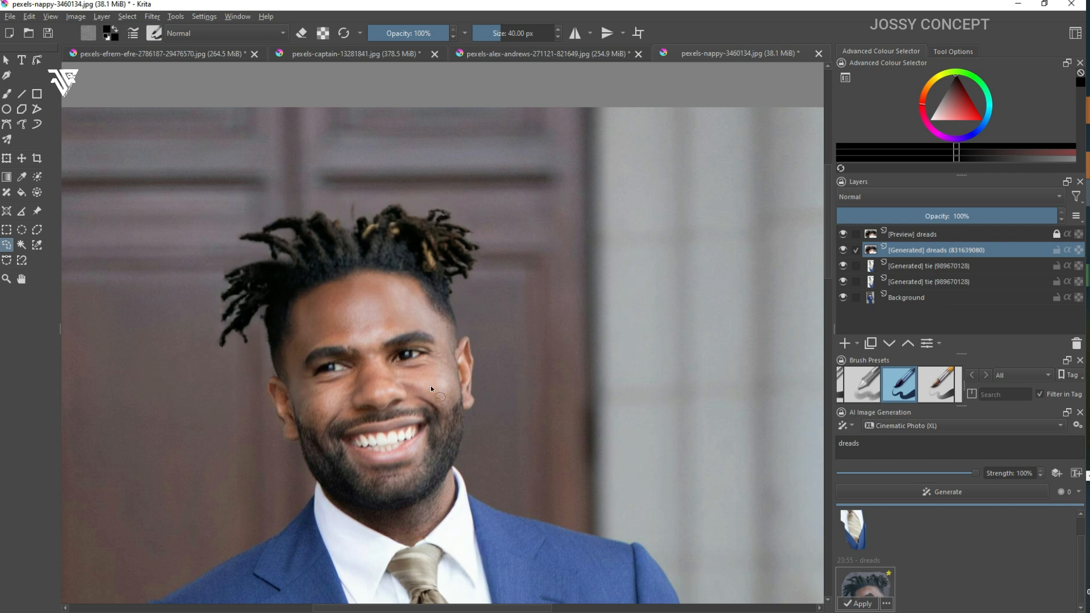
pyautogui.click(873, 586)
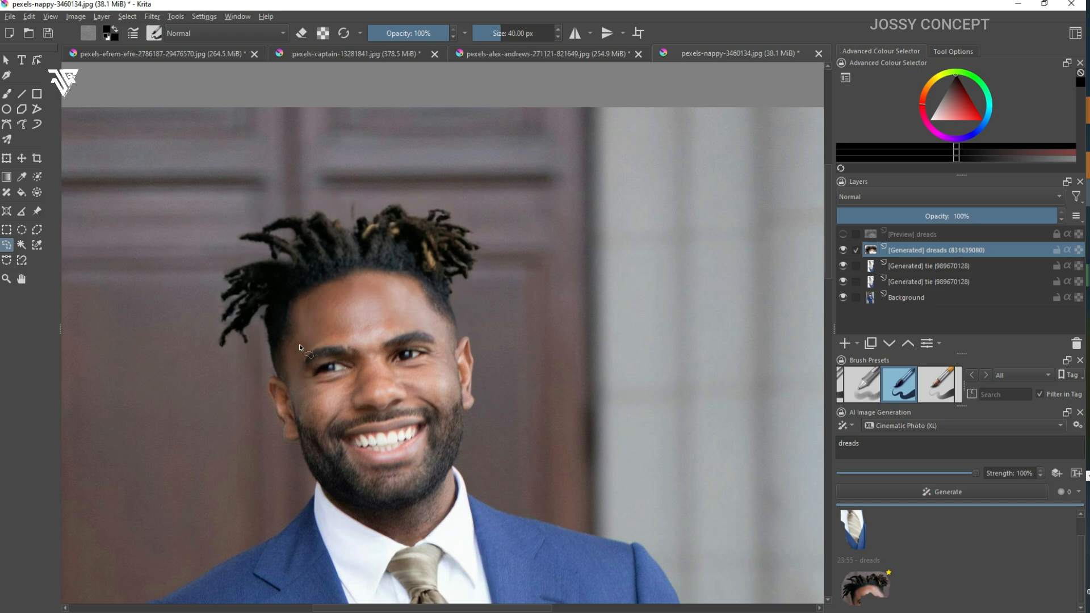
# Step: Examine the finished portrait with the new hairstyle and tie, both up close and as a whole
pyautogui.scroll(-1, 300, 348)
pyautogui.scroll(3, 310, 290)
pyautogui.scroll(-6, 423, 244)
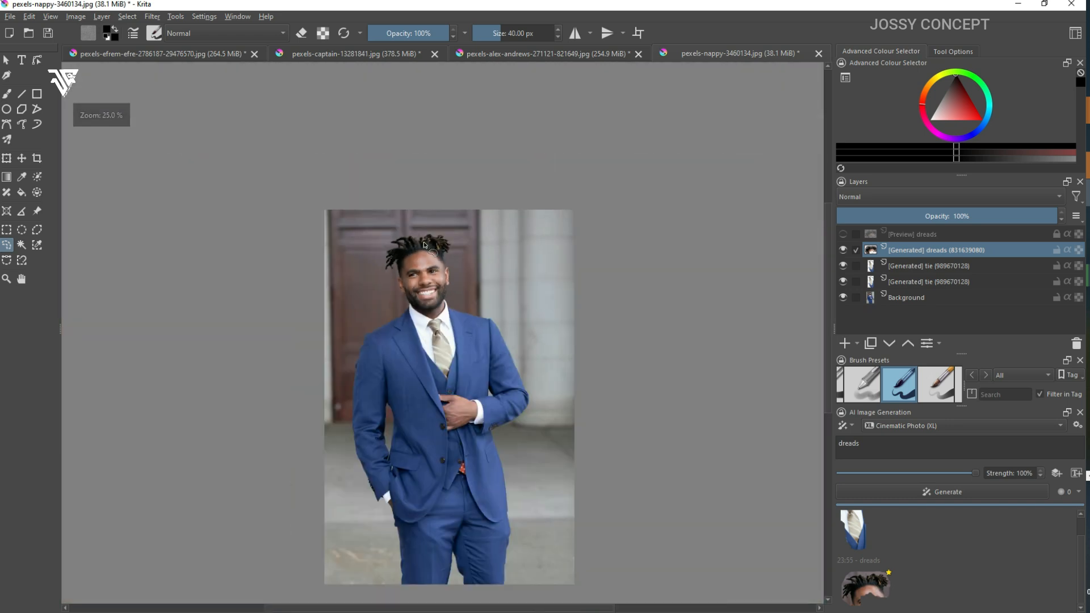
pyautogui.scroll(6, 438, 256)
pyautogui.scroll(-4, 447, 264)
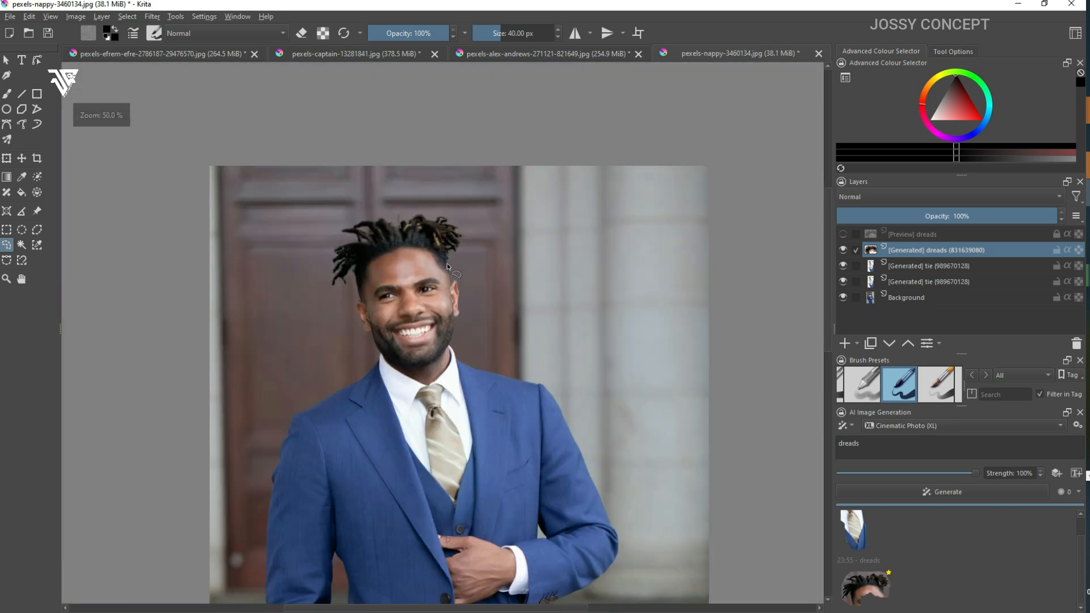
pyautogui.scroll(1, 447, 263)
pyautogui.scroll(-3, 448, 263)
pyautogui.scroll(4, 483, 302)
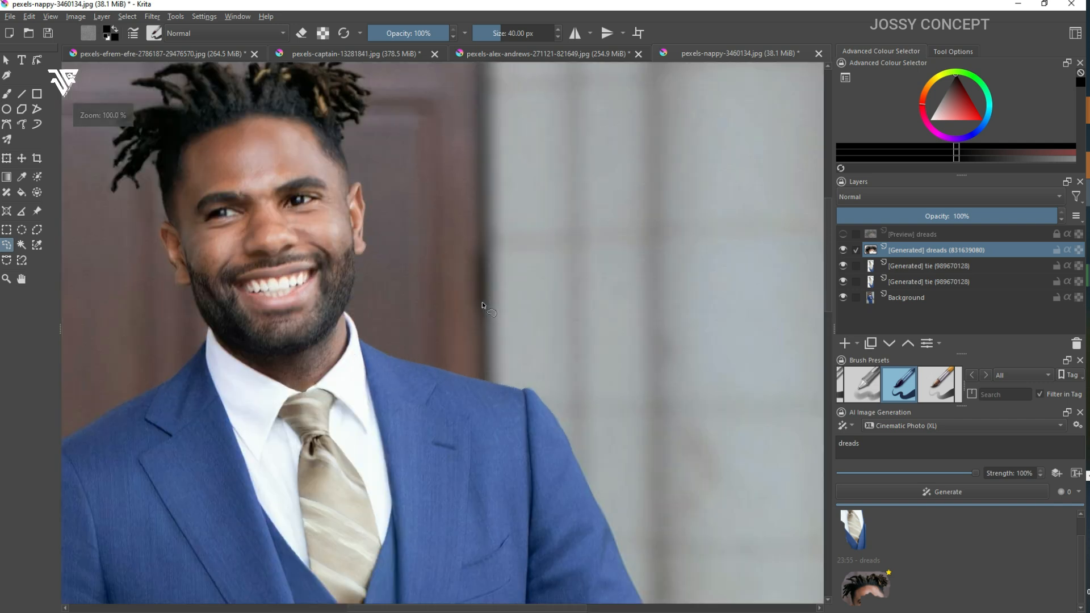
pyautogui.scroll(-4, 482, 302)
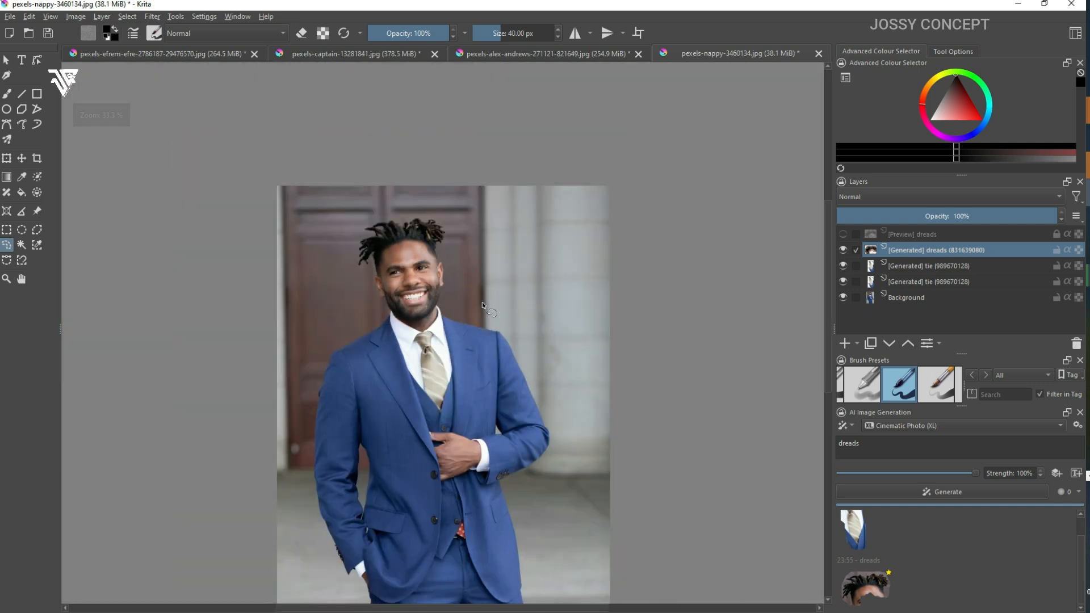